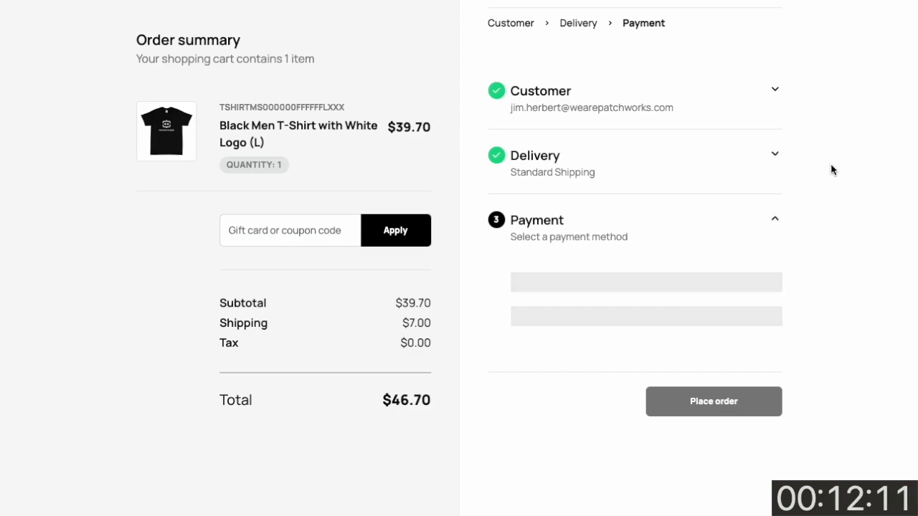
Place the order for the Black Men T-Shirt with White Logo (L)
{"action": "left_click", "coordinate": [702, 393]}
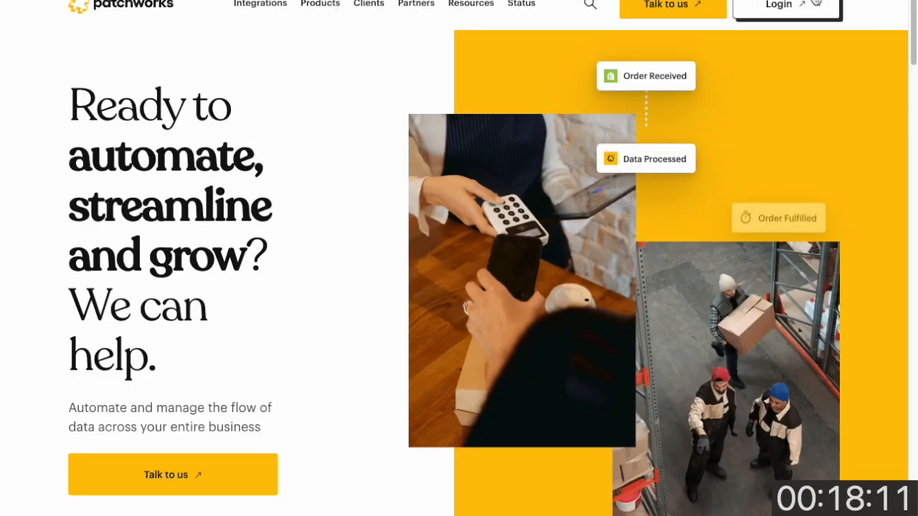
Log in to Patchworks and go through the process flow connectors to the Patchworks Marketplace
{"action": "left_click", "coordinate": [789, 8]}
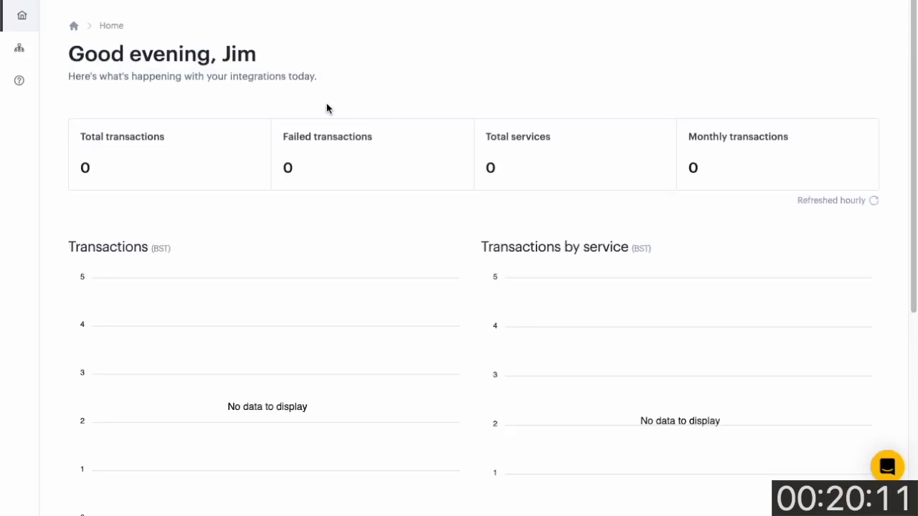
{"action": "mouse_move", "coordinate": [31, 60]}
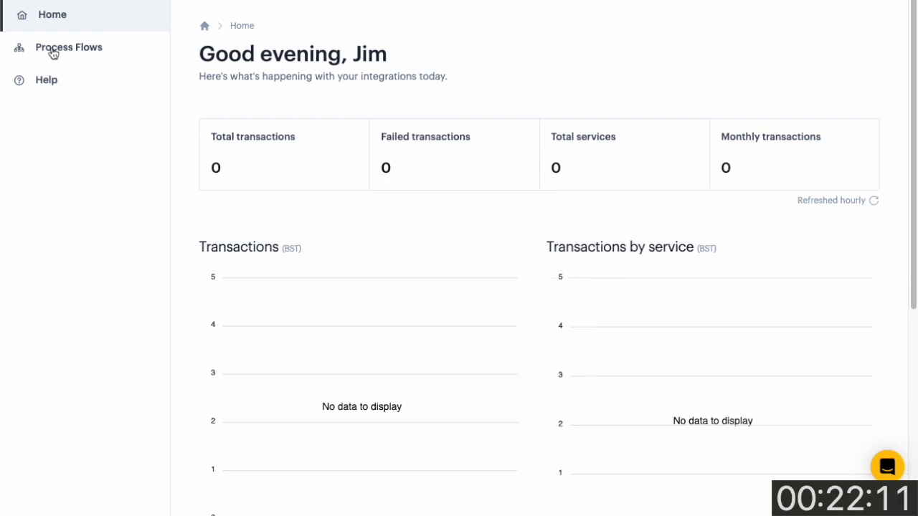
{"action": "left_click", "coordinate": [53, 54]}
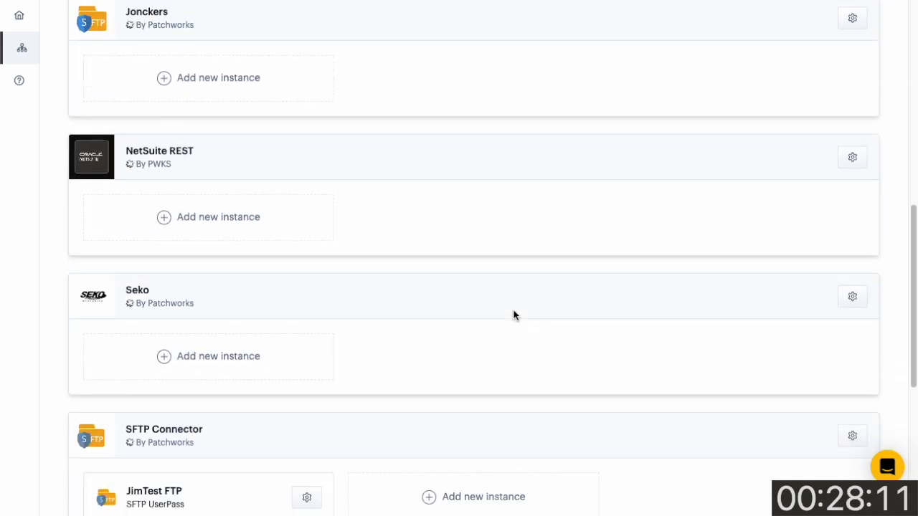
{"action": "left_click", "coordinate": [832, 59]}
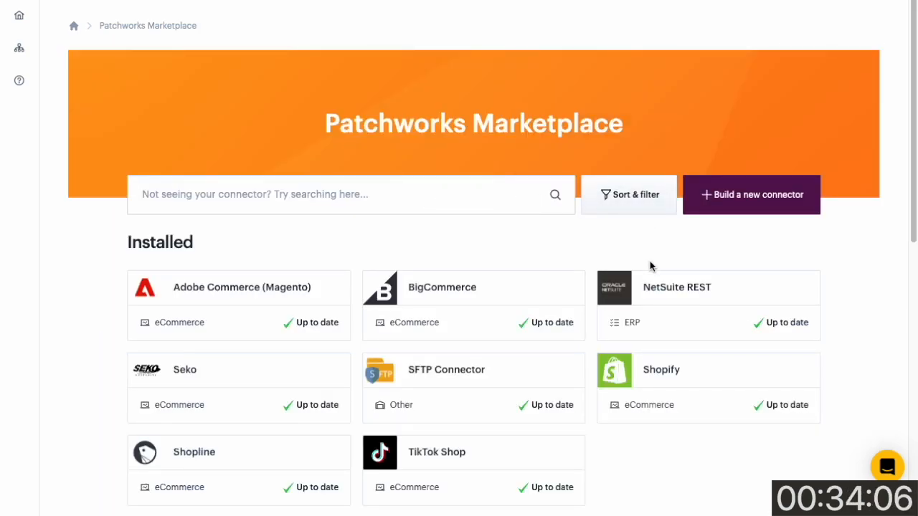
Start building a new connector named commercelayer, version 1, with the description "commercelayer connector"
{"action": "scroll", "coordinate": [574, 372], "scroll_direction": "down", "scroll_amount": 5}
{"action": "scroll", "coordinate": [695, 381], "scroll_direction": "down", "scroll_amount": 4}
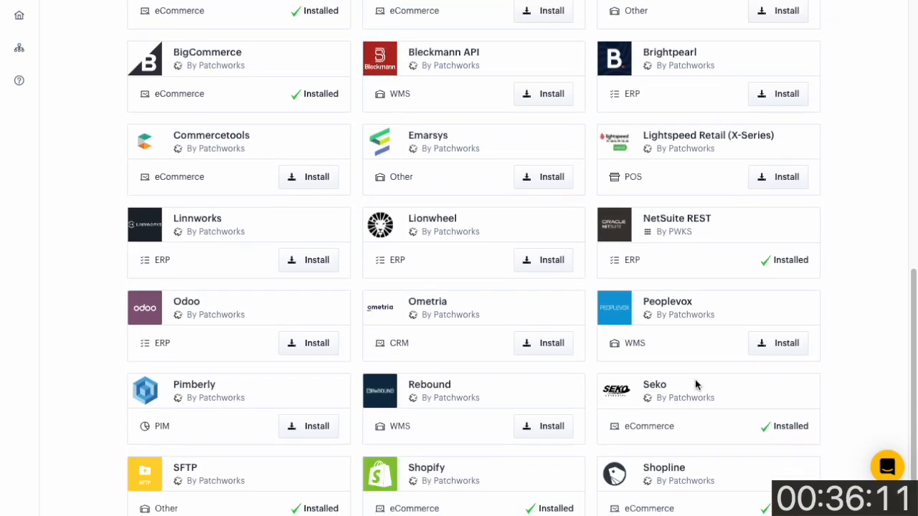
{"action": "scroll", "coordinate": [695, 381], "scroll_direction": "up", "scroll_amount": 9}
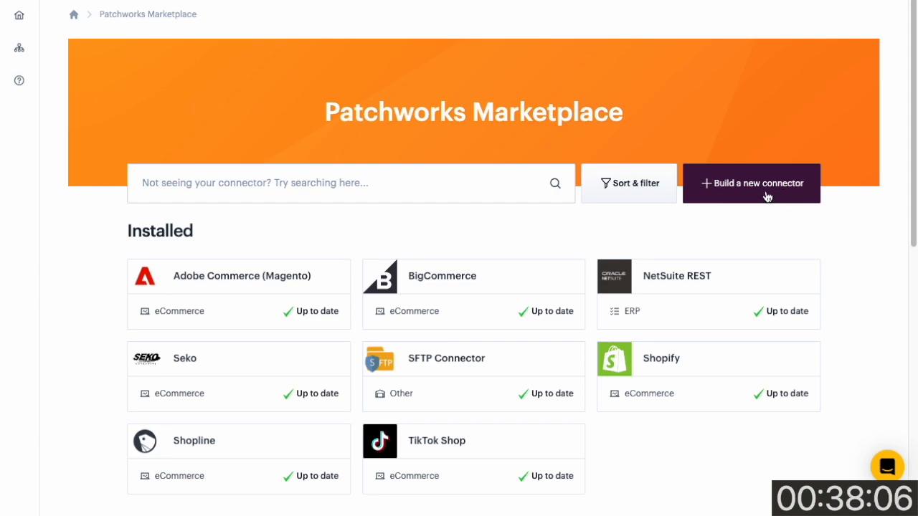
{"action": "left_click", "coordinate": [768, 194]}
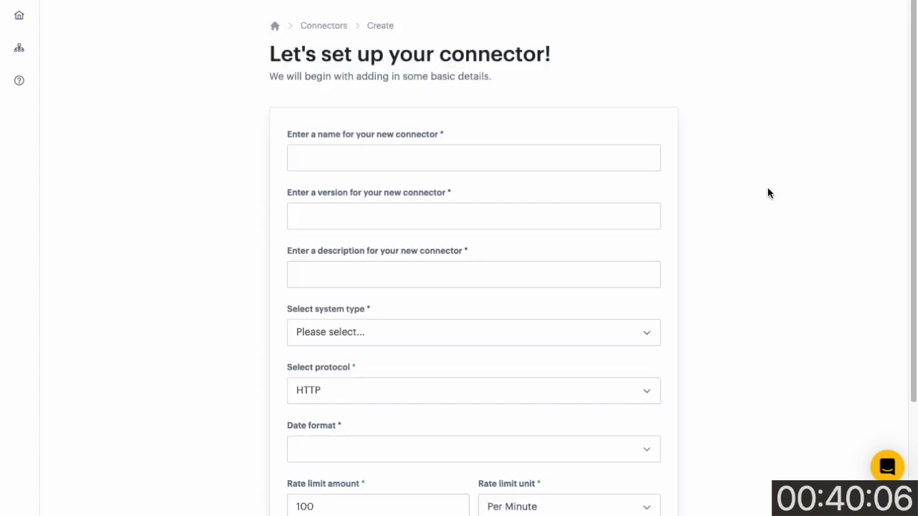
{"action": "type", "text": "commer"}
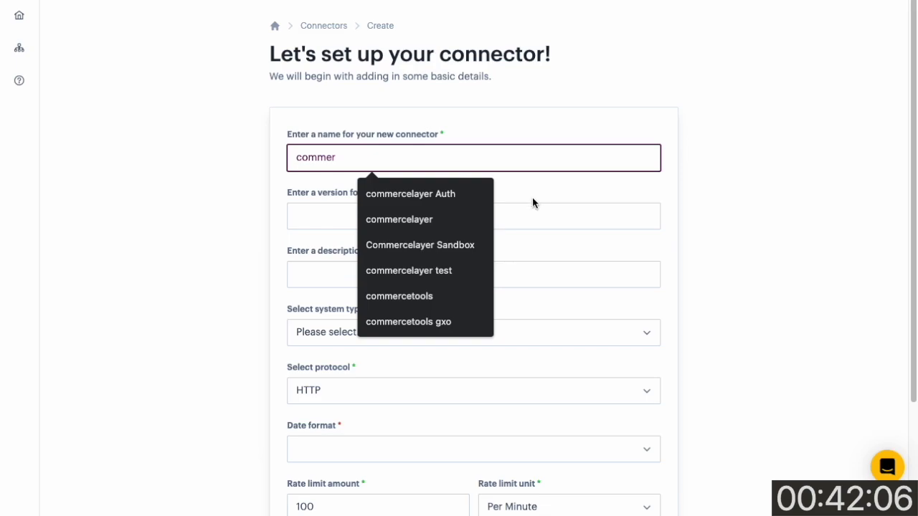
{"action": "left_click", "coordinate": [453, 226]}
{"action": "left_click", "coordinate": [453, 225]}
{"action": "left_click", "coordinate": [365, 263]}
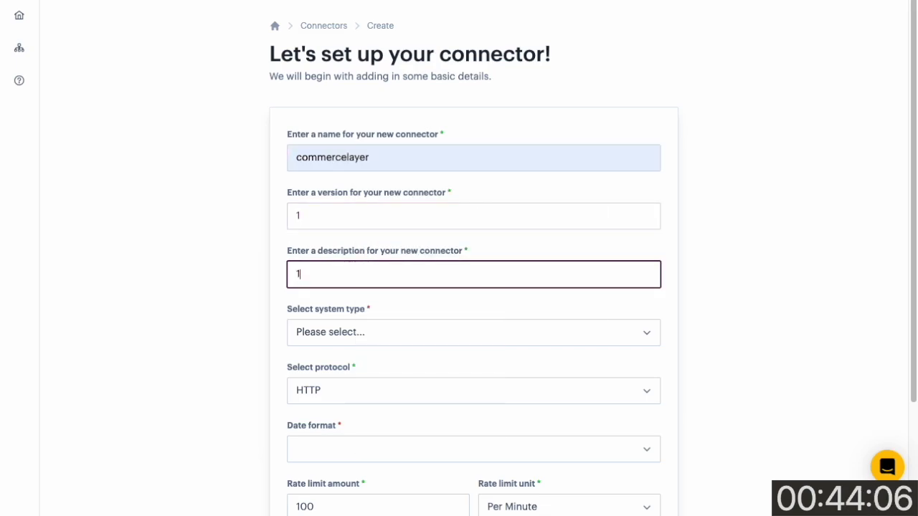
{"action": "type", "text": "commerc"}
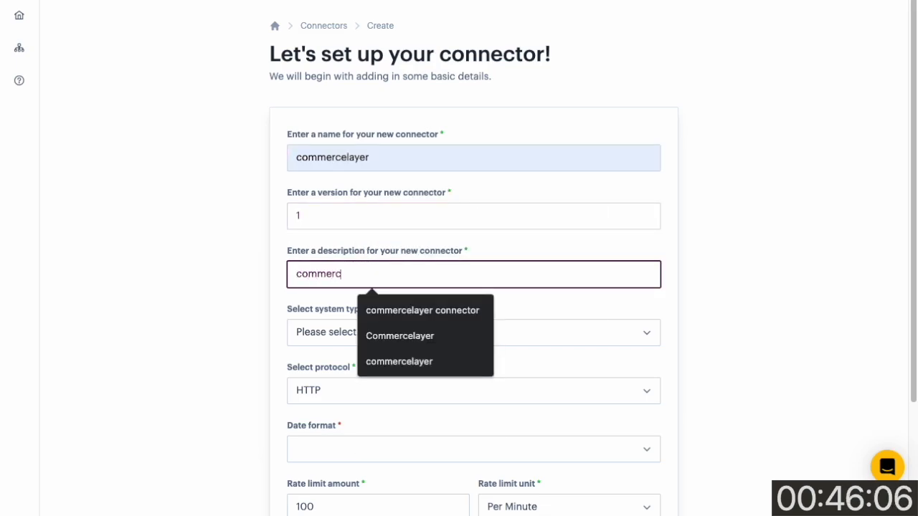
{"action": "left_click", "coordinate": [387, 309]}
{"action": "left_click", "coordinate": [403, 332]}
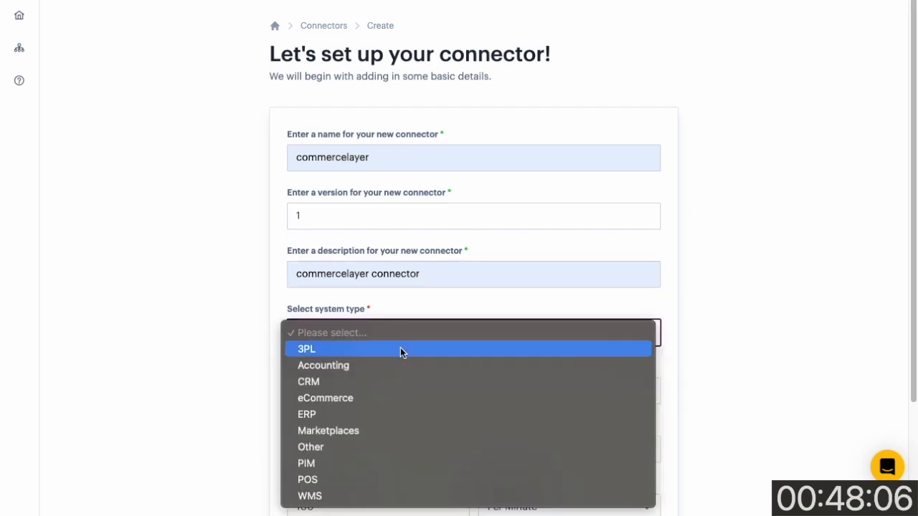
{"action": "left_click", "coordinate": [395, 398]}
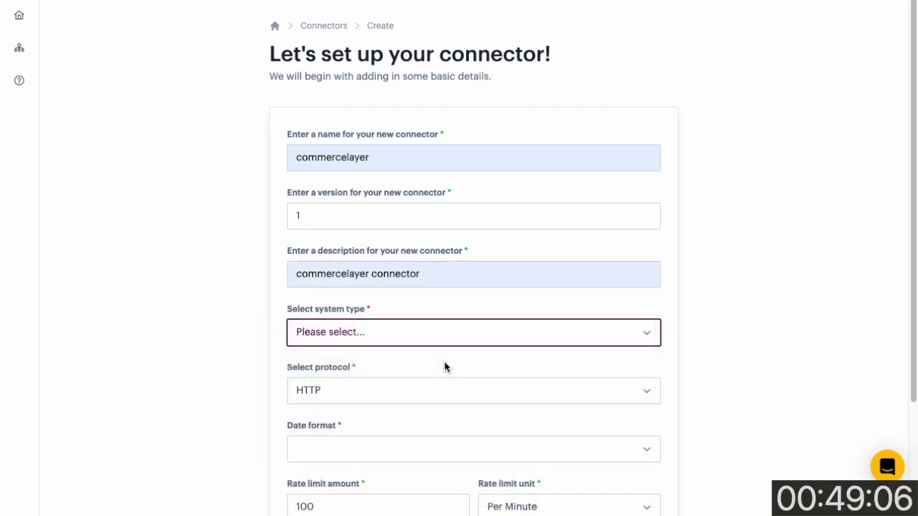
{"action": "left_click", "coordinate": [410, 452]}
{"action": "left_click", "coordinate": [463, 446]}
Upload the commercelayer PNG image from the logos folder as the connector's logo
{"action": "scroll", "coordinate": [463, 430], "scroll_direction": "down", "scroll_amount": 4}
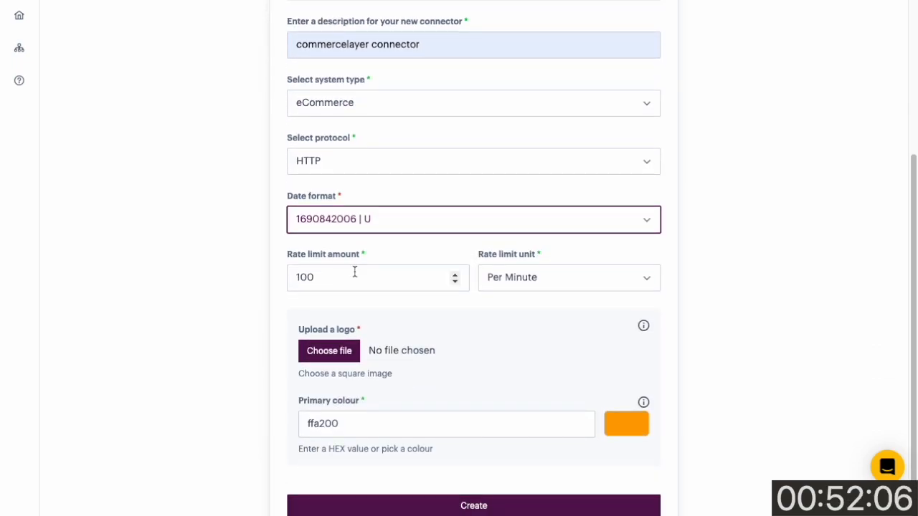
{"action": "left_click", "coordinate": [324, 351]}
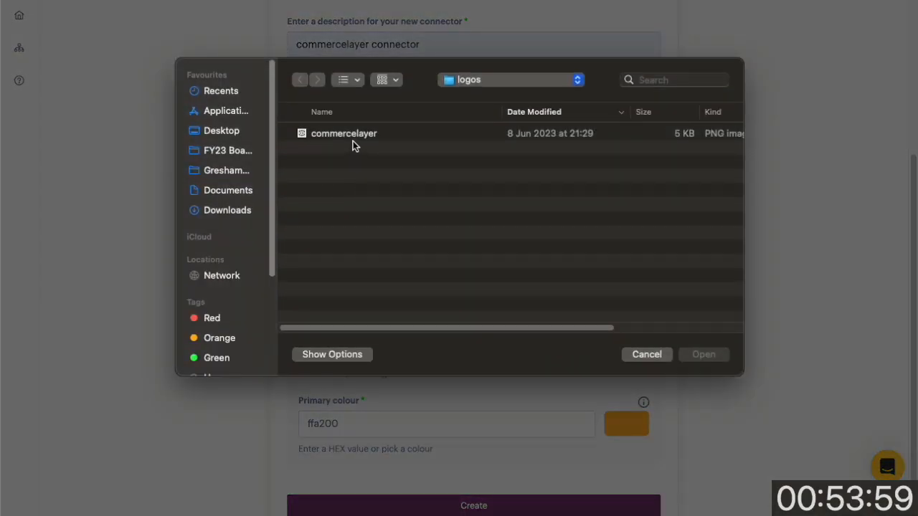
{"action": "left_click", "coordinate": [352, 136]}
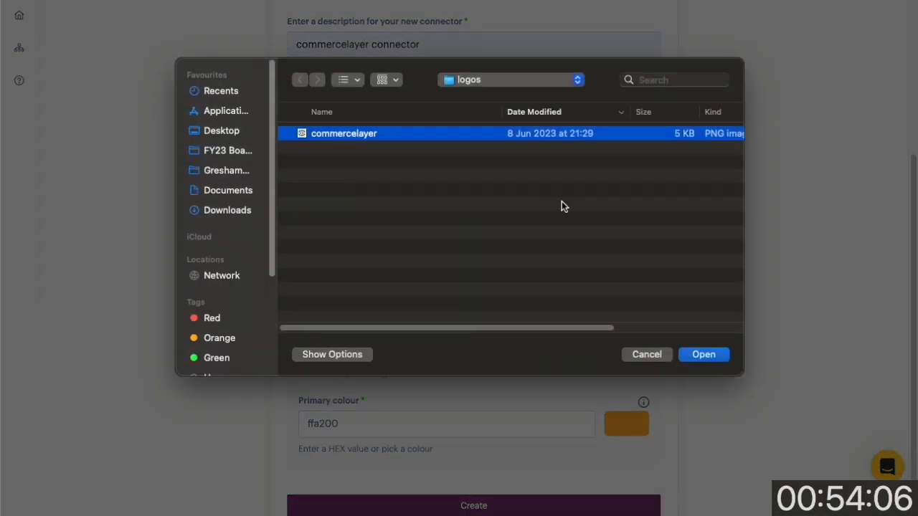
{"action": "left_click", "coordinate": [713, 356]}
Pick a primary colour for the connector and create it
{"action": "left_click", "coordinate": [610, 430]}
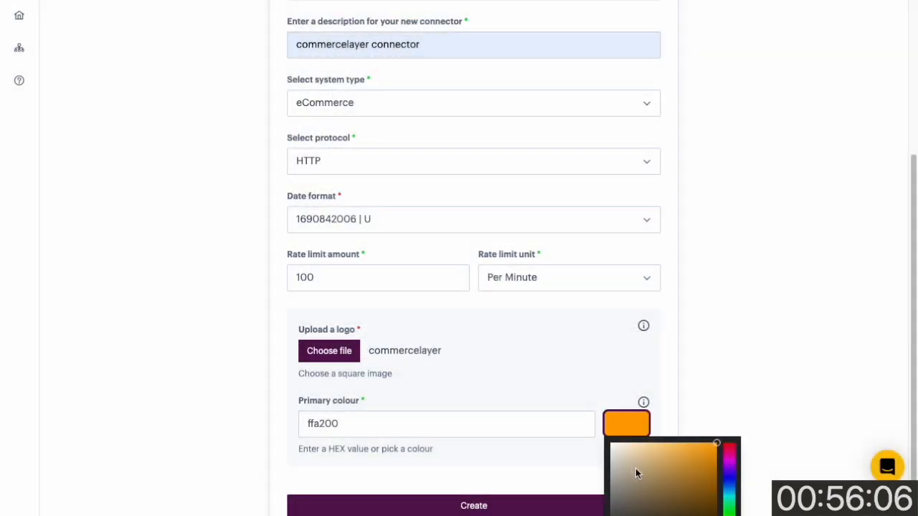
{"action": "left_click_drag", "start_coordinate": [635, 469], "coordinate": [595, 444]}
{"action": "left_click", "coordinate": [653, 448]}
{"action": "left_click", "coordinate": [595, 506]}
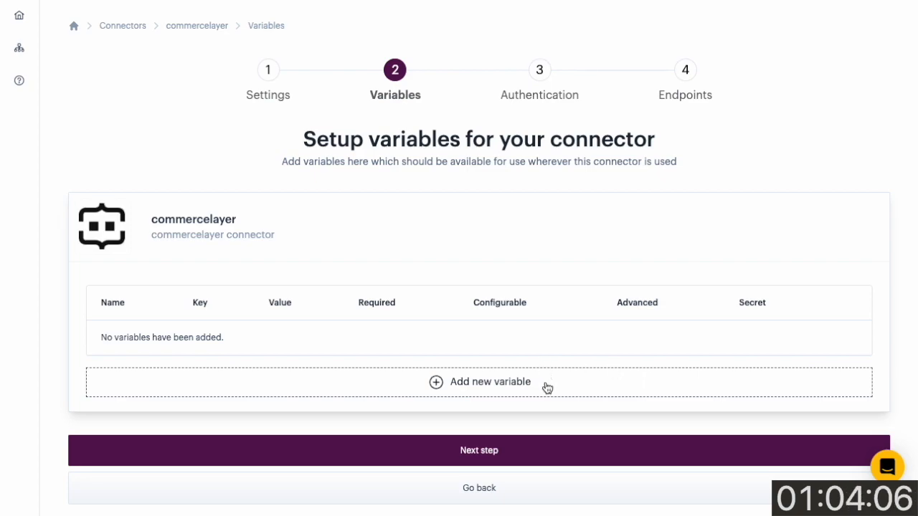
Add a required connector variable with the key domain and the display name Store Domain
{"action": "left_click", "coordinate": [547, 387]}
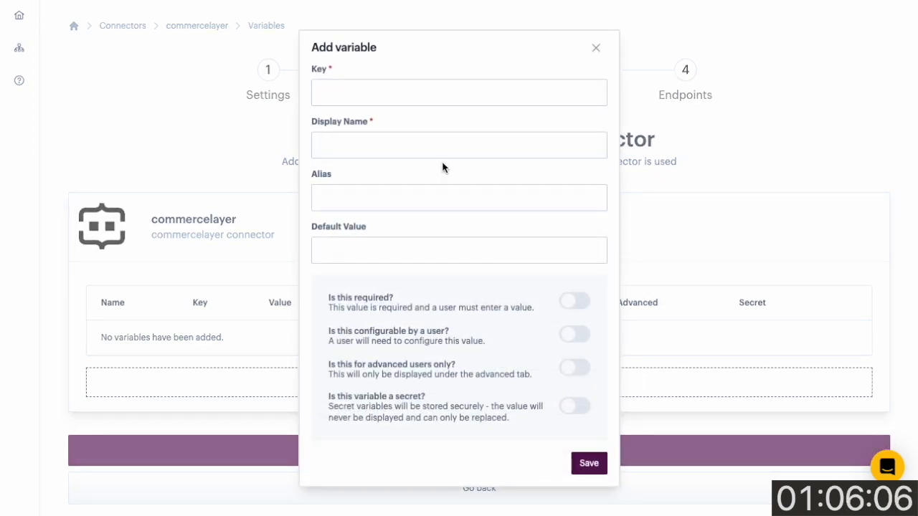
{"action": "left_click", "coordinate": [438, 84]}
{"action": "type", "text": "domain"}
{"action": "key", "text": "Tab"}
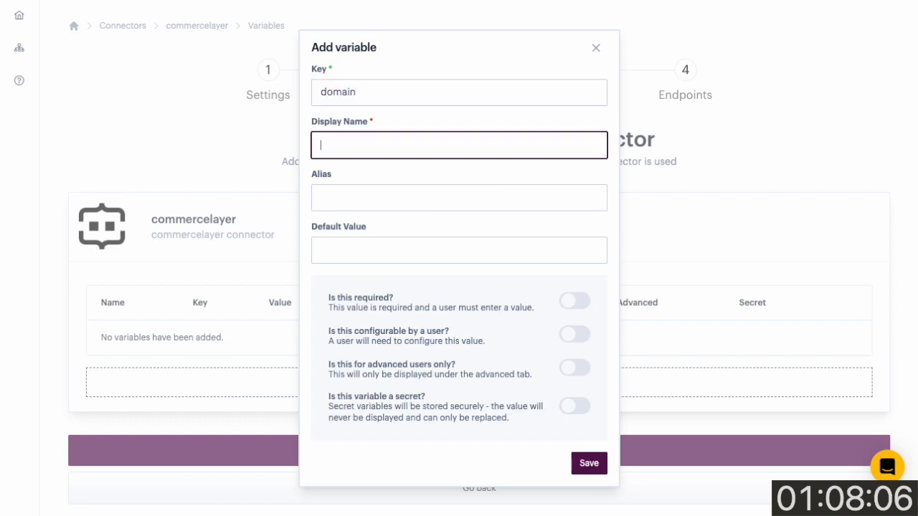
{"action": "type", "text": "Store"}
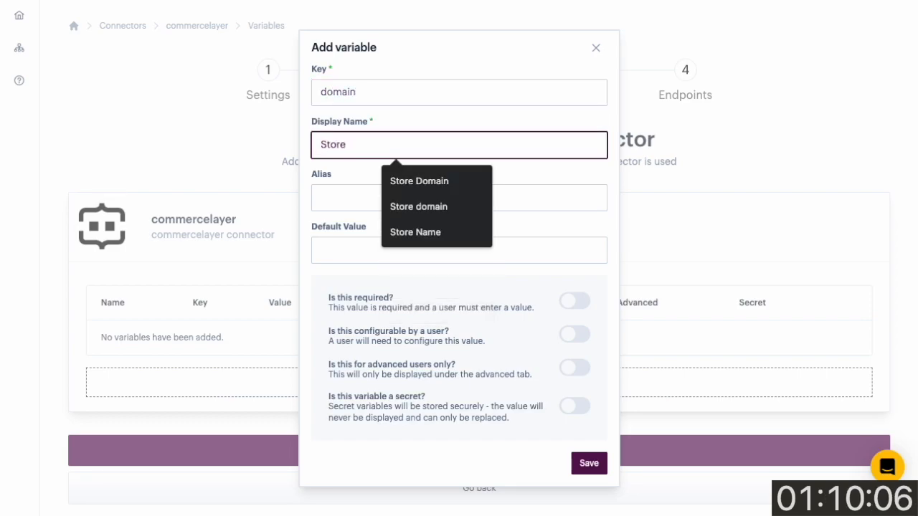
{"action": "left_click", "coordinate": [455, 179]}
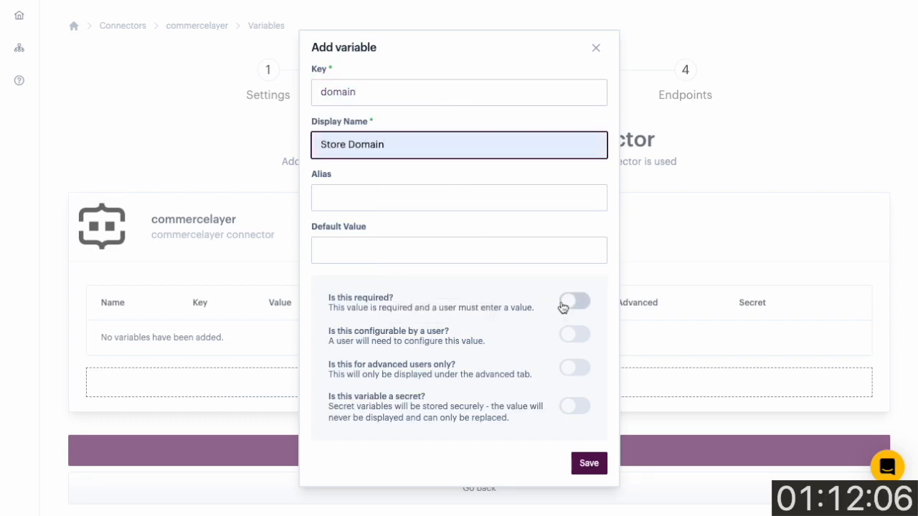
{"action": "left_click", "coordinate": [568, 303]}
{"action": "left_click", "coordinate": [588, 463]}
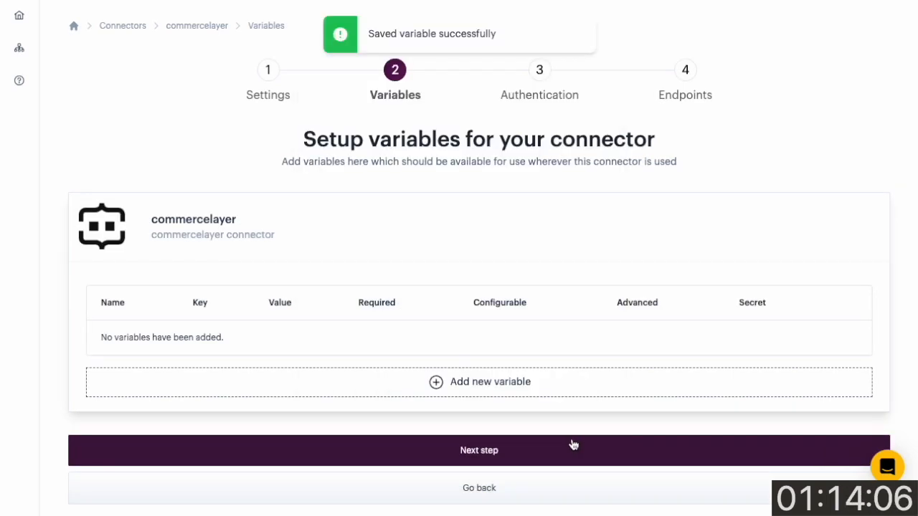
Create an authentication method named commercelayer Auth that uses OAuth 2 Client Credentials
{"action": "left_click", "coordinate": [479, 447]}
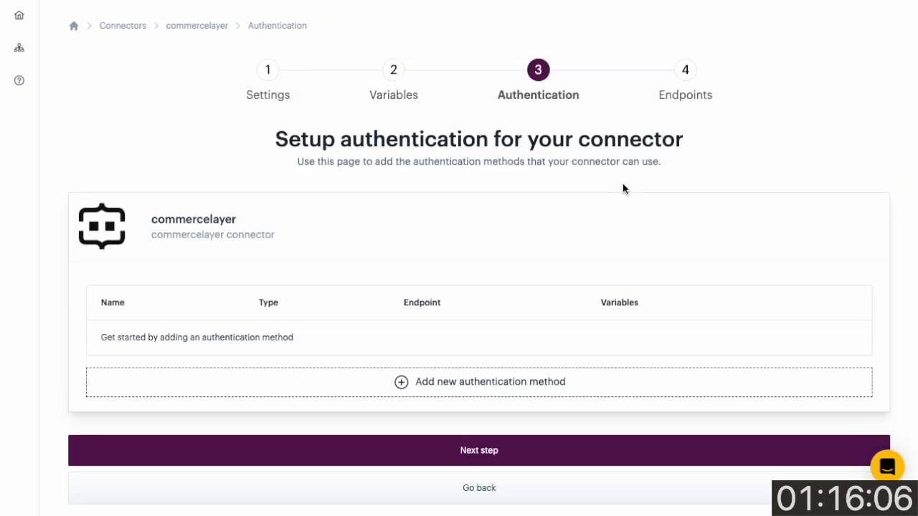
{"action": "left_click", "coordinate": [553, 388]}
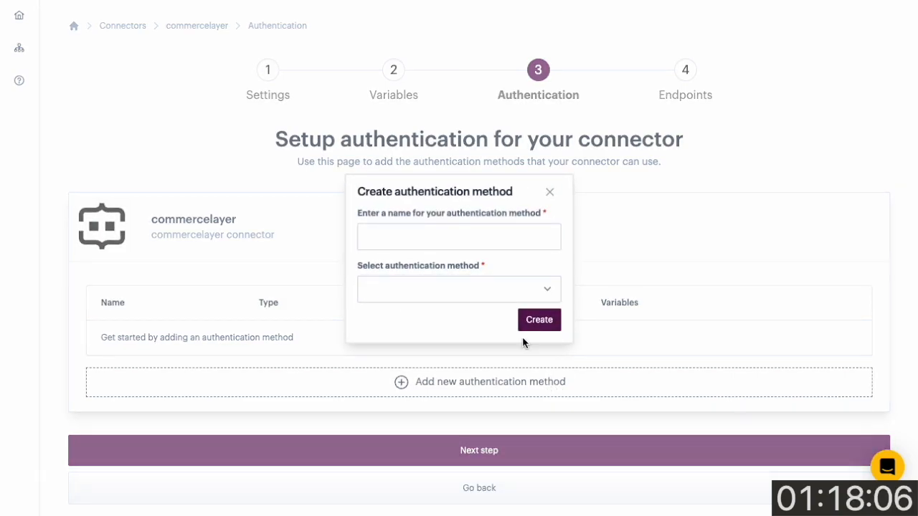
{"action": "left_click", "coordinate": [493, 287]}
{"action": "left_click", "coordinate": [475, 350]}
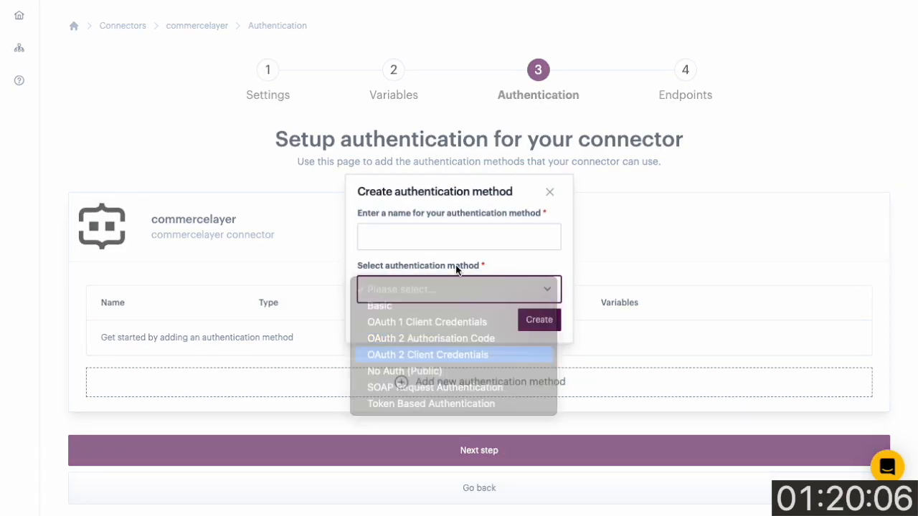
{"action": "left_click", "coordinate": [456, 229]}
{"action": "type", "text": "commercelayer Auth"}
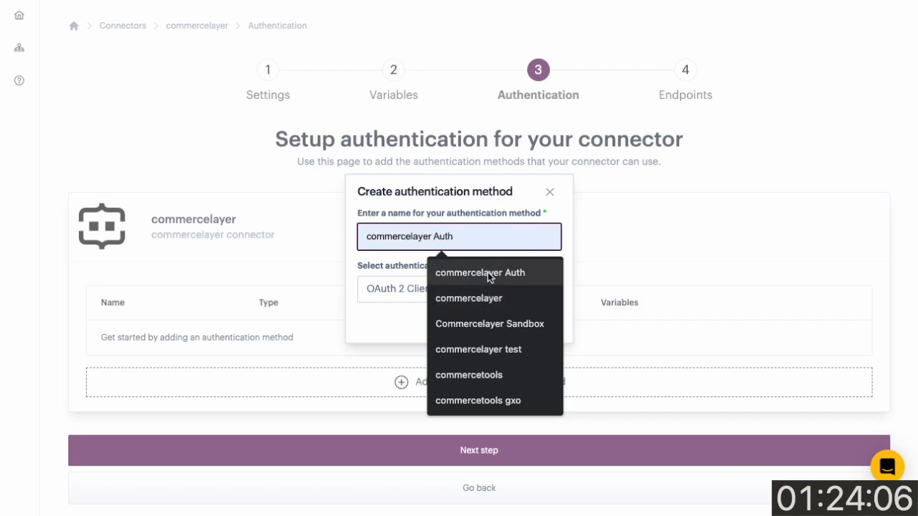
{"action": "left_click", "coordinate": [467, 273]}
{"action": "left_click", "coordinate": [538, 321]}
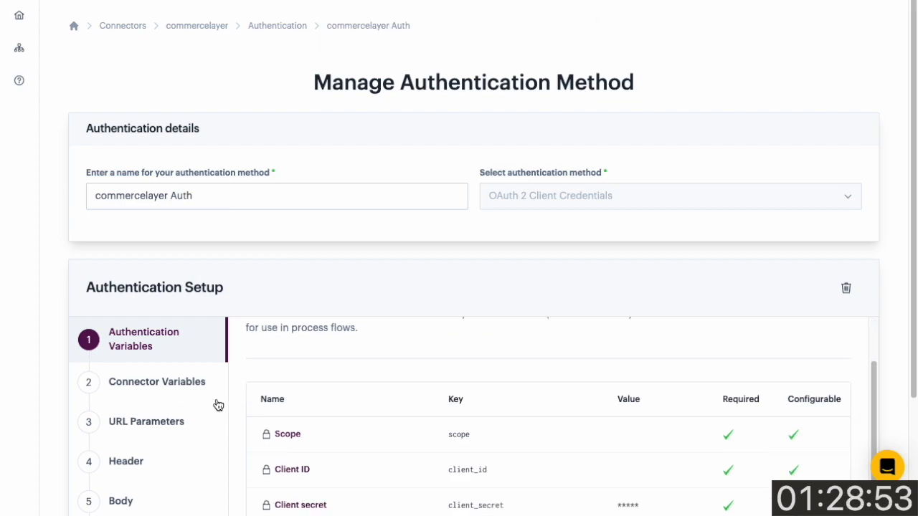
Use the Store Domain connector variable in the authentication method
{"action": "left_click", "coordinate": [181, 385]}
{"action": "left_click", "coordinate": [756, 476]}
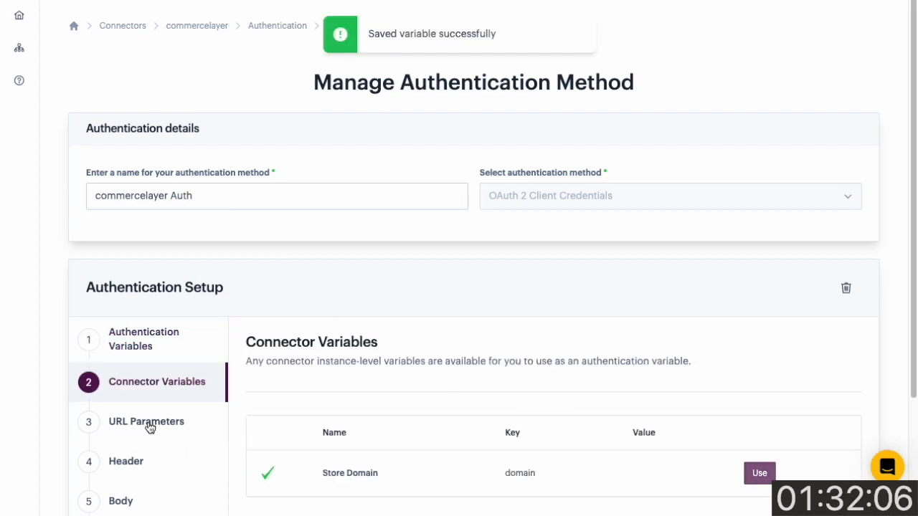
{"action": "left_click", "coordinate": [155, 426]}
{"action": "left_click", "coordinate": [362, 444]}
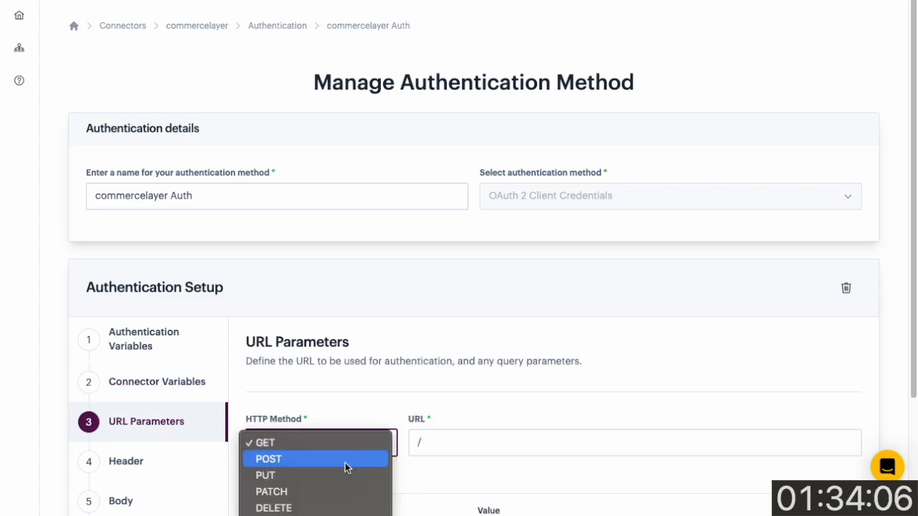
{"action": "left_click", "coordinate": [346, 464]}
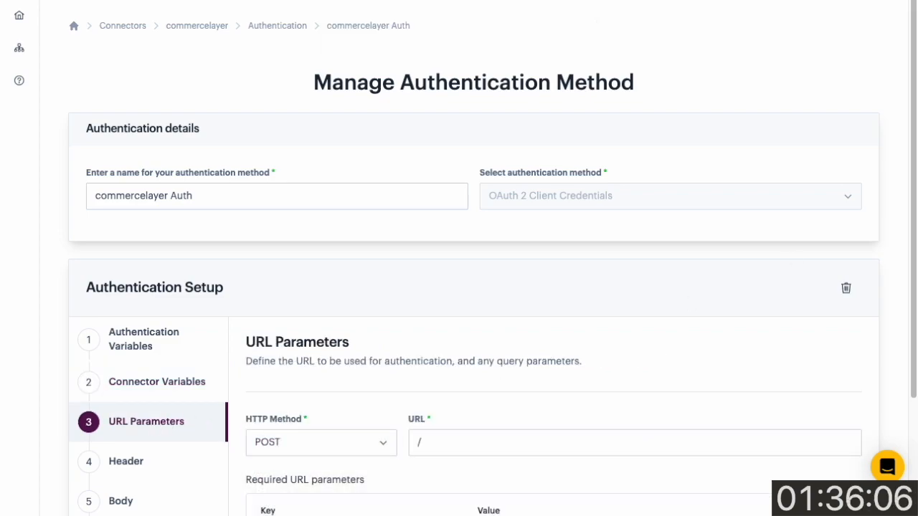
{"action": "left_click", "coordinate": [571, 440]}
{"action": "type", "text": "https://{{domain}}.commercelayer.io/oauth/token"}
Change the authentication request's Content-Type header value to application/json and save it
{"action": "scroll", "coordinate": [619, 400], "scroll_direction": "down", "scroll_amount": 4}
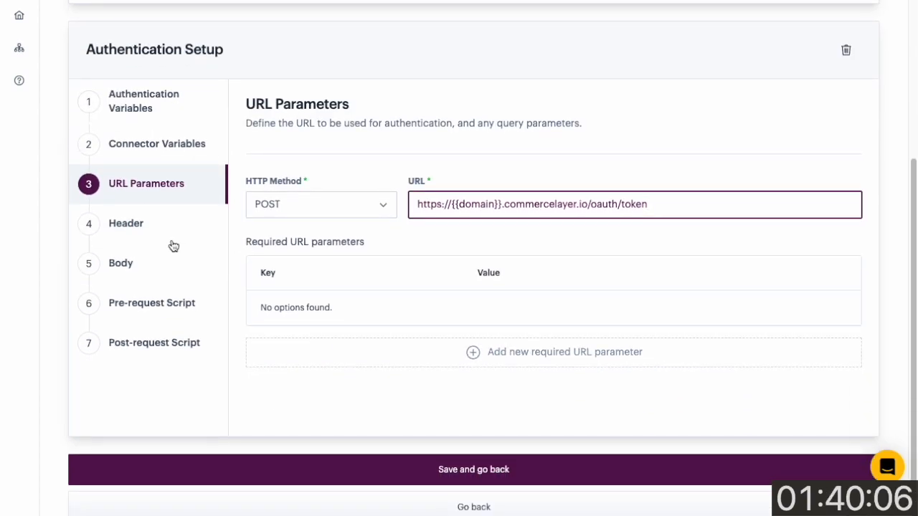
{"action": "left_click", "coordinate": [147, 227]}
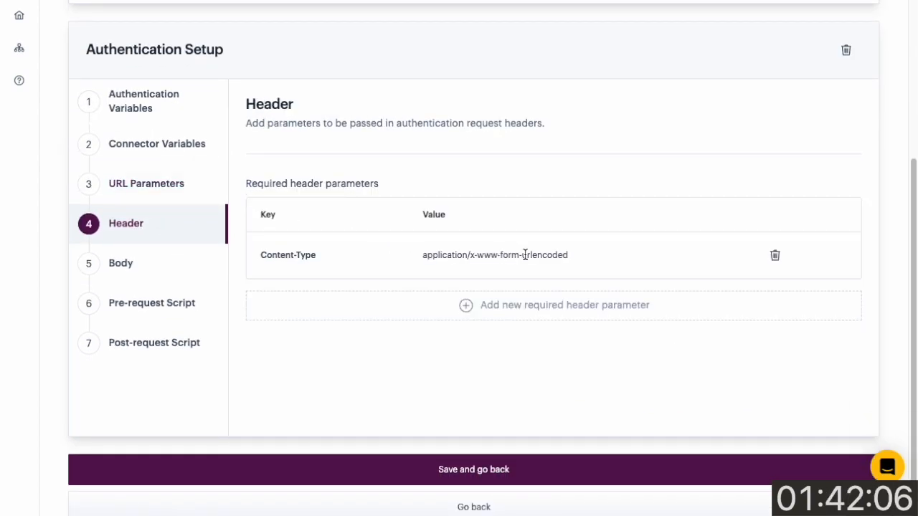
{"action": "left_click", "coordinate": [300, 268]}
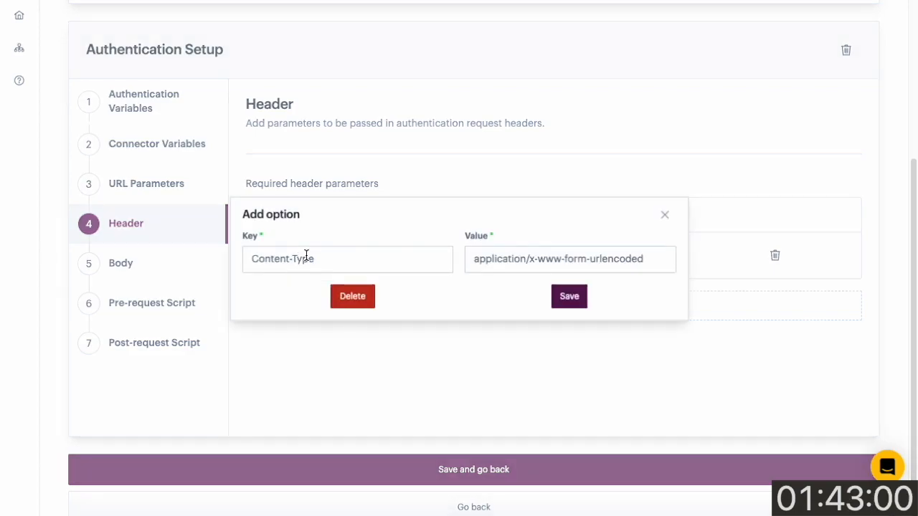
{"action": "left_click", "coordinate": [530, 259]}
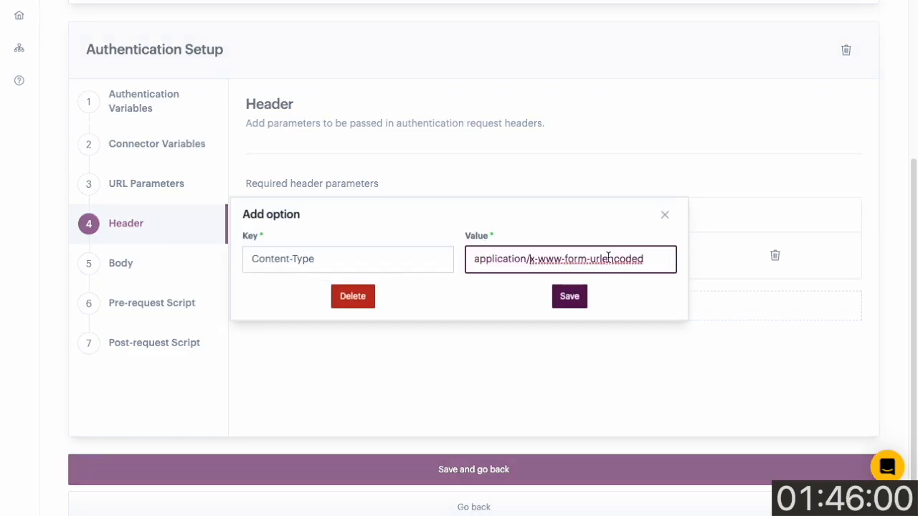
{"action": "left_click_drag", "start_coordinate": [649, 260], "coordinate": [532, 264]}
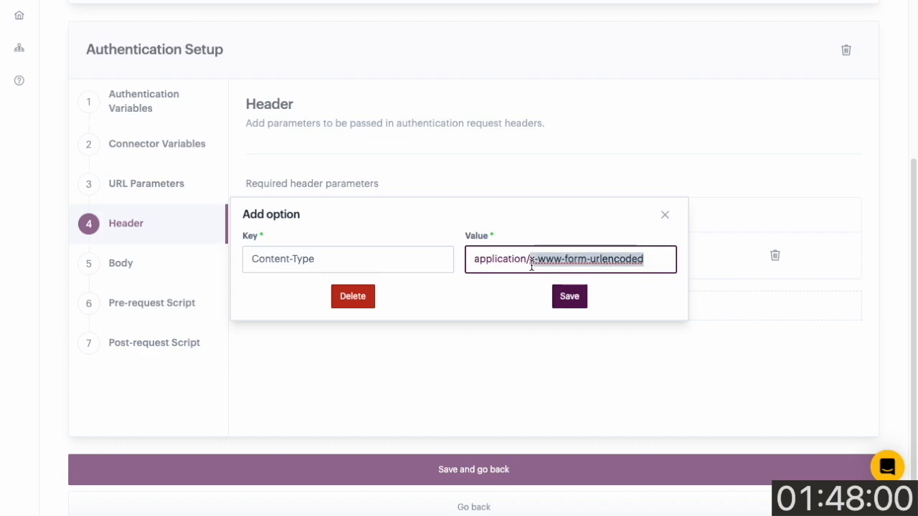
{"action": "key", "text": "BackSpace"}
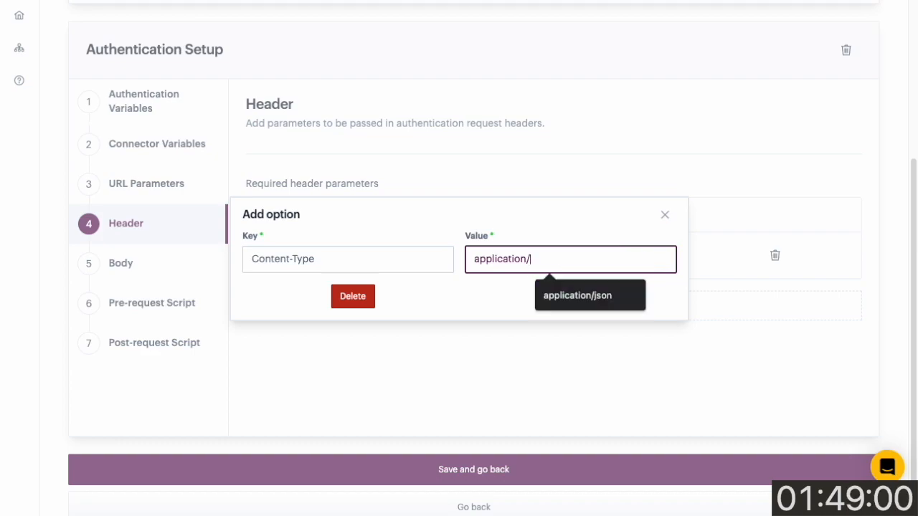
{"action": "type", "text": "json"}
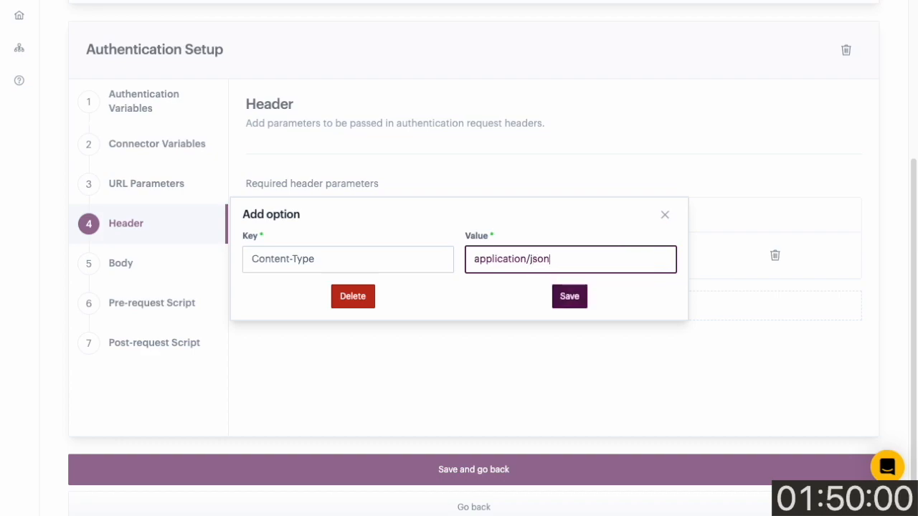
{"action": "left_click", "coordinate": [568, 297]}
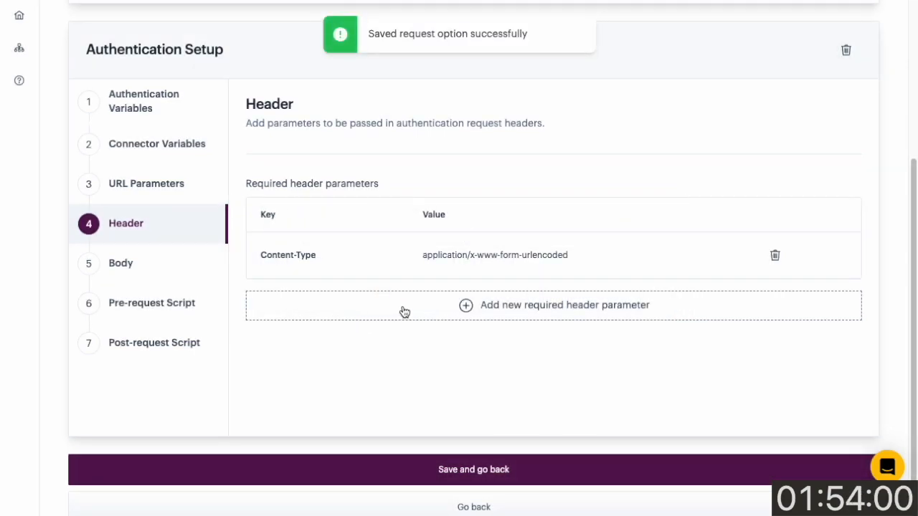
Add a required Accept header with the value application/json and save the authentication method
{"action": "left_click", "coordinate": [404, 310]}
{"action": "left_click", "coordinate": [377, 258]}
{"action": "type", "text": "Accept"}
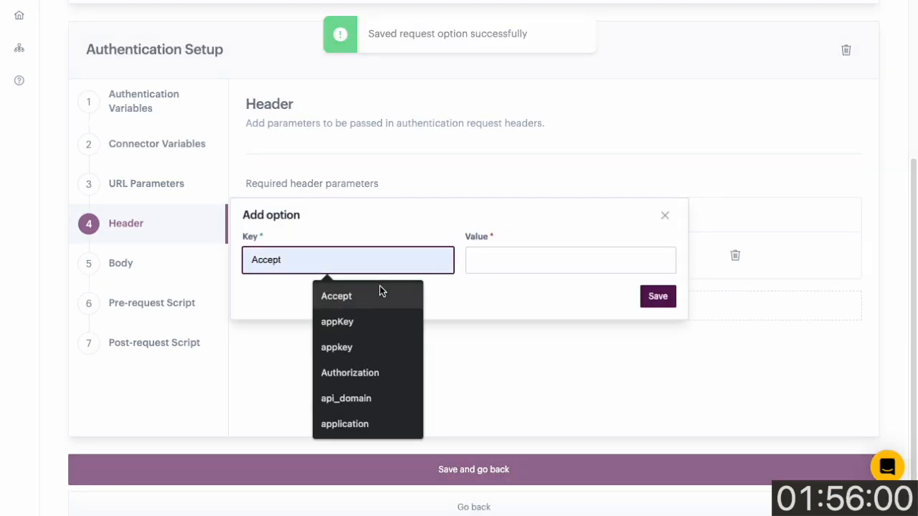
{"action": "left_click", "coordinate": [381, 290]}
{"action": "left_click", "coordinate": [502, 265]}
{"action": "left_click", "coordinate": [550, 294]}
{"action": "left_click", "coordinate": [656, 297]}
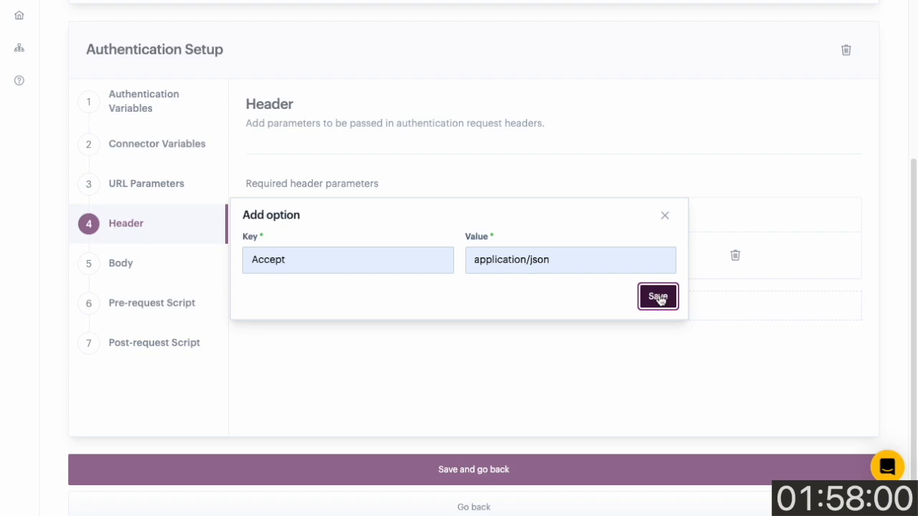
{"action": "left_click", "coordinate": [542, 477]}
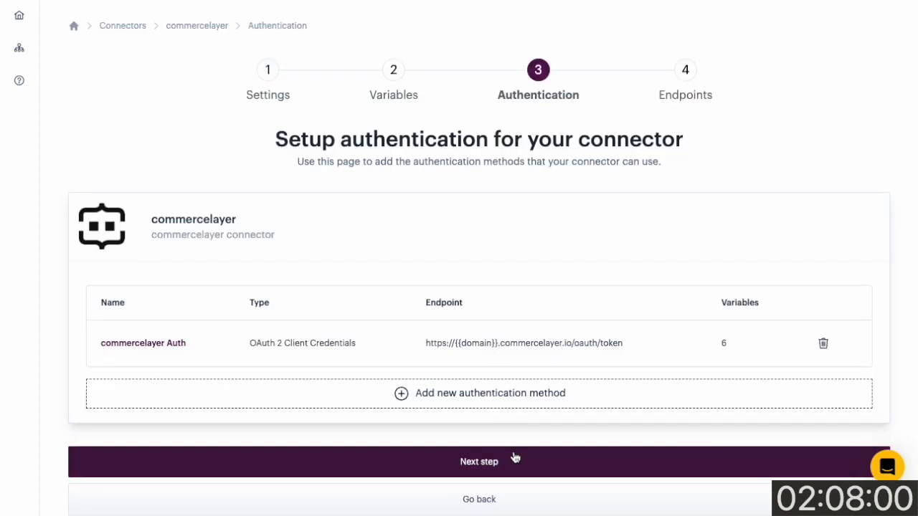
Proceed to the connector's endpoints and create one named List all orders with the entity type Orders
{"action": "left_click", "coordinate": [515, 457]}
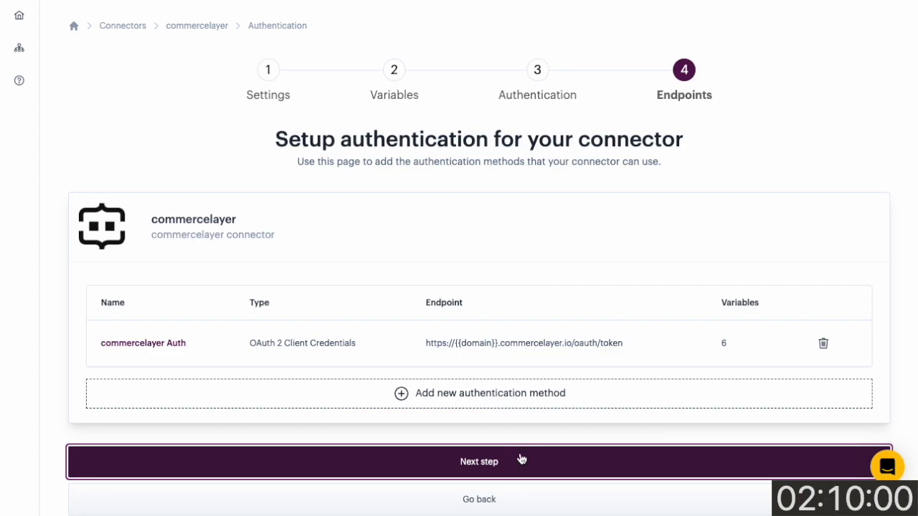
{"action": "left_click", "coordinate": [522, 459]}
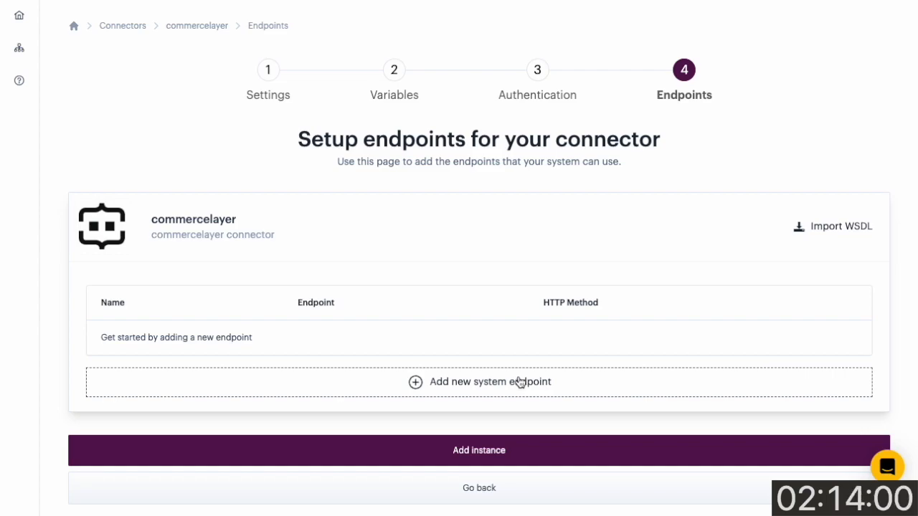
{"action": "left_click", "coordinate": [517, 383]}
{"action": "left_click", "coordinate": [437, 228]}
{"action": "type", "text": "List"}
{"action": "type", "text": " al"}
{"action": "type", "text": "l or"}
{"action": "type", "text": "ders"}
{"action": "key", "text": "Tab"}
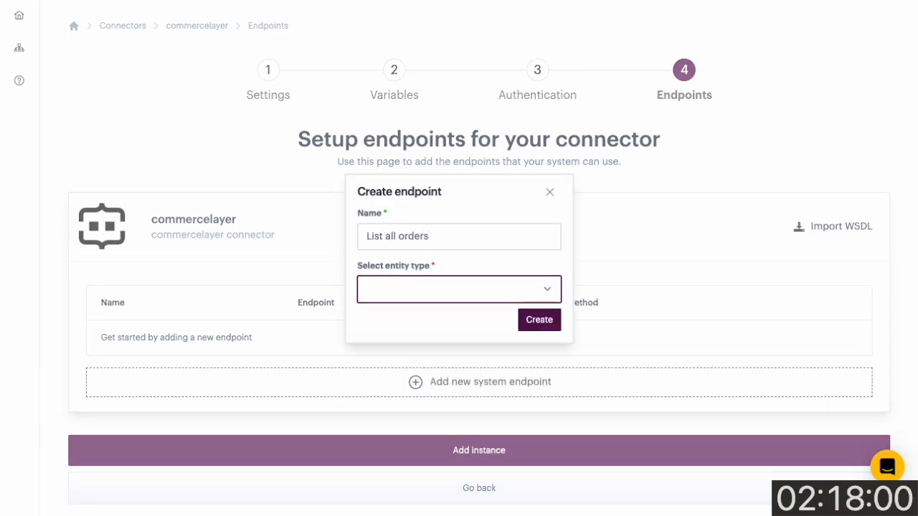
{"action": "left_click", "coordinate": [457, 281]}
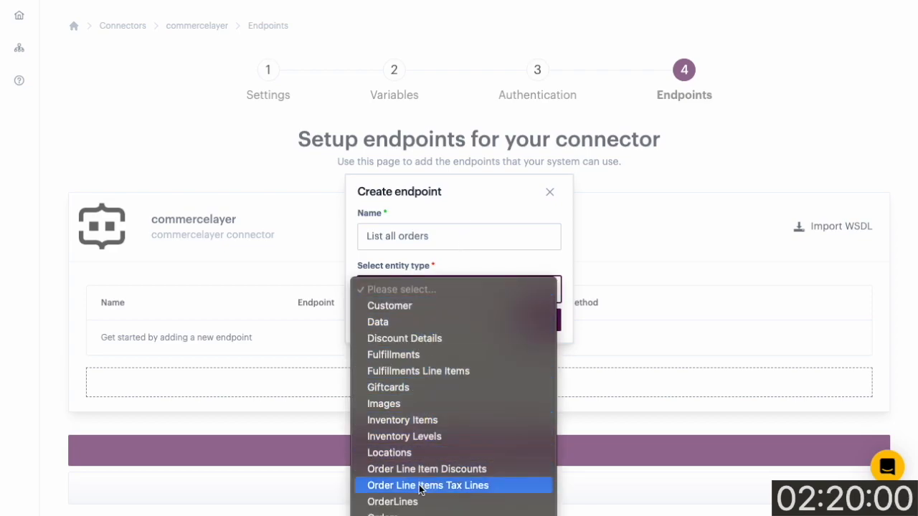
{"action": "left_click", "coordinate": [418, 514]}
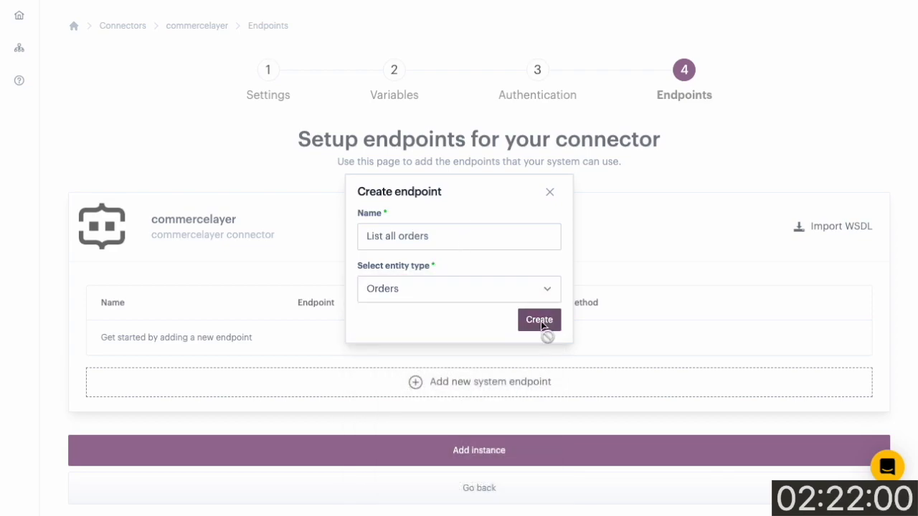
{"action": "left_click", "coordinate": [541, 321]}
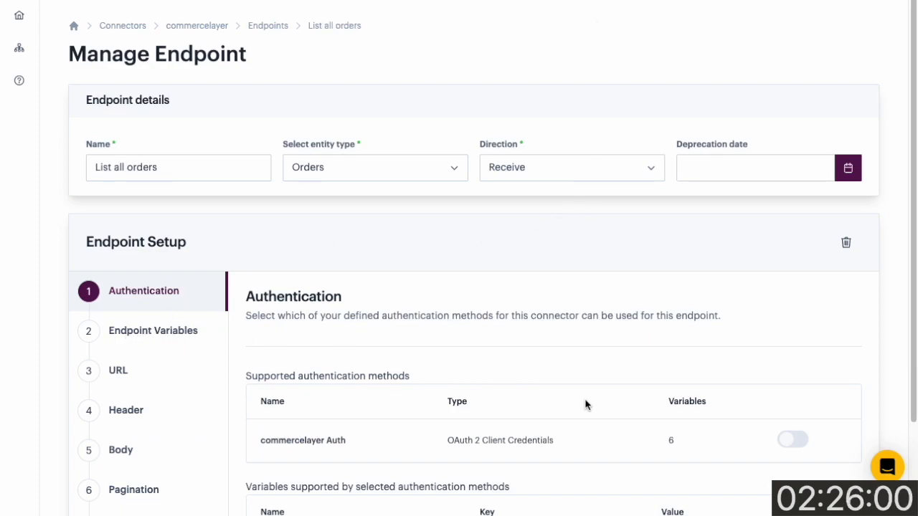
Enable commercelayer Auth for the endpoint and copy the orders request URL from the commercelayer API documentation
{"action": "left_click", "coordinate": [791, 440]}
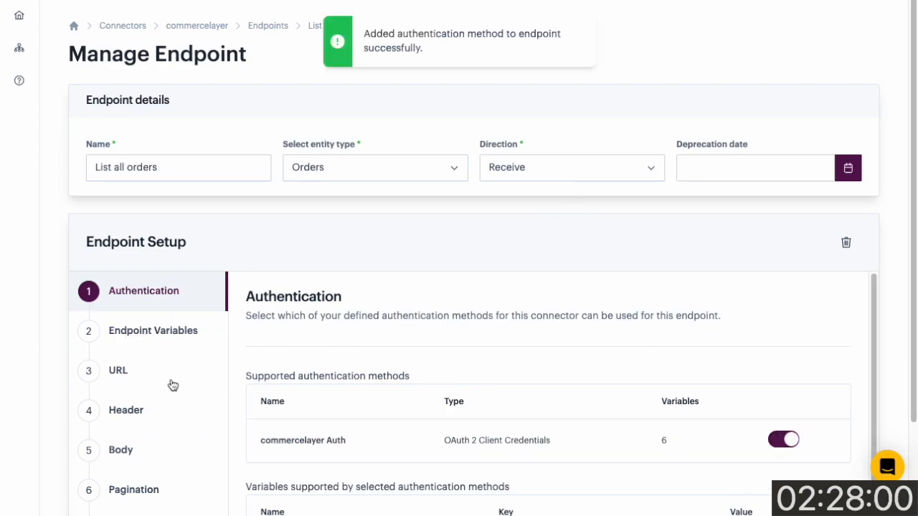
{"action": "left_click", "coordinate": [125, 379]}
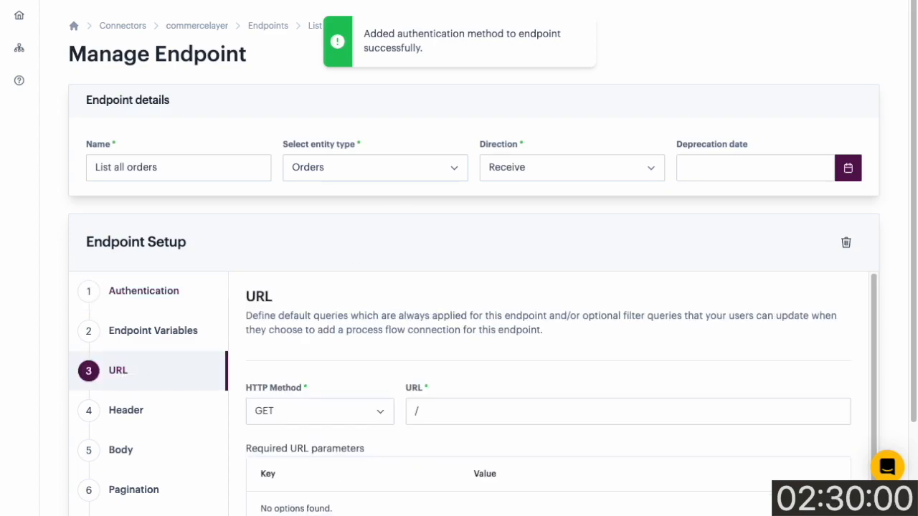
{"action": "key", "text": "ctrl+Tab"}
{"action": "left_click_drag", "start_coordinate": [569, 93], "coordinate": [310, 97]}
{"action": "key", "text": "ctrl+c"}
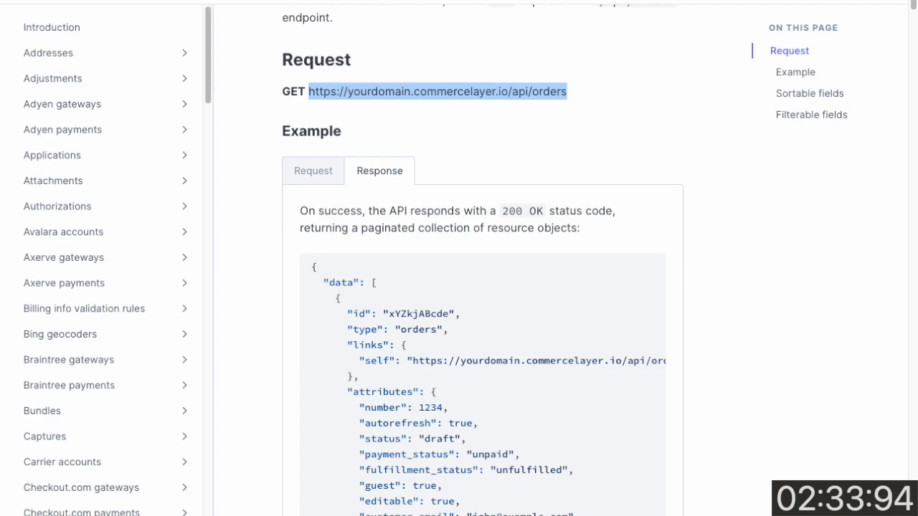
{"action": "key", "text": "ctrl+Tab"}
{"action": "key", "text": "ctrl+Tab"}
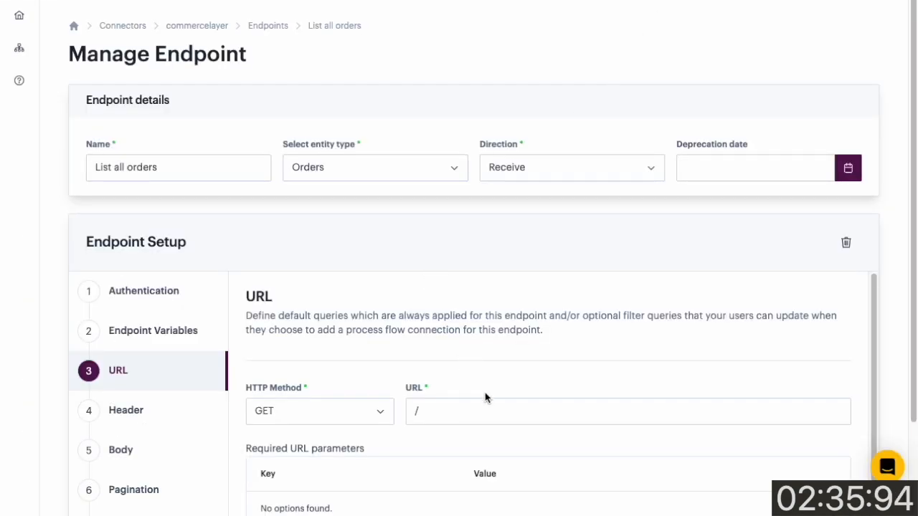
{"action": "left_click", "coordinate": [483, 414]}
{"action": "key", "text": "ctrl+v"}
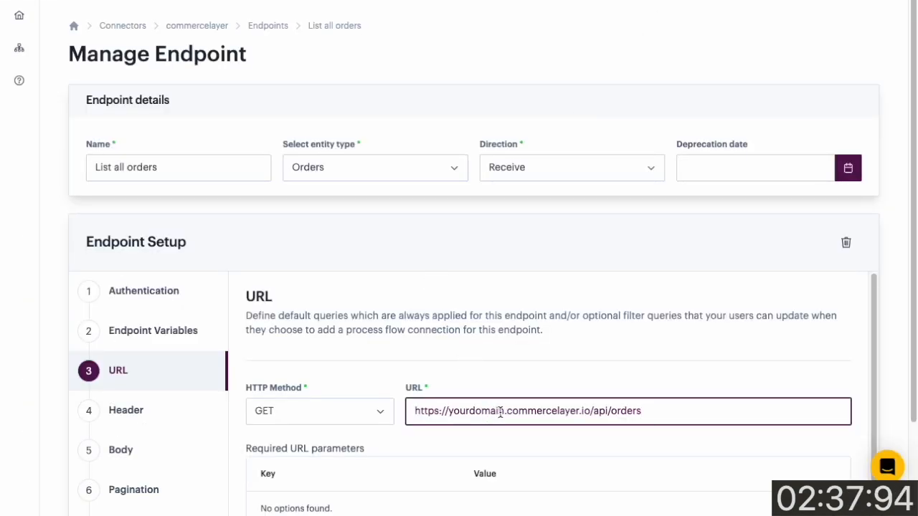
{"action": "left_click_drag", "start_coordinate": [506, 411], "coordinate": [450, 411]}
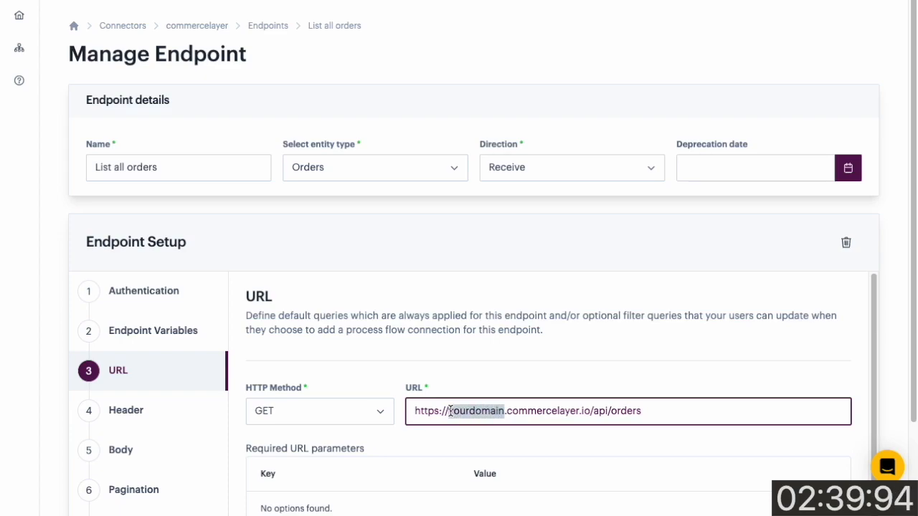
{"action": "type", "text": "{{domain"}
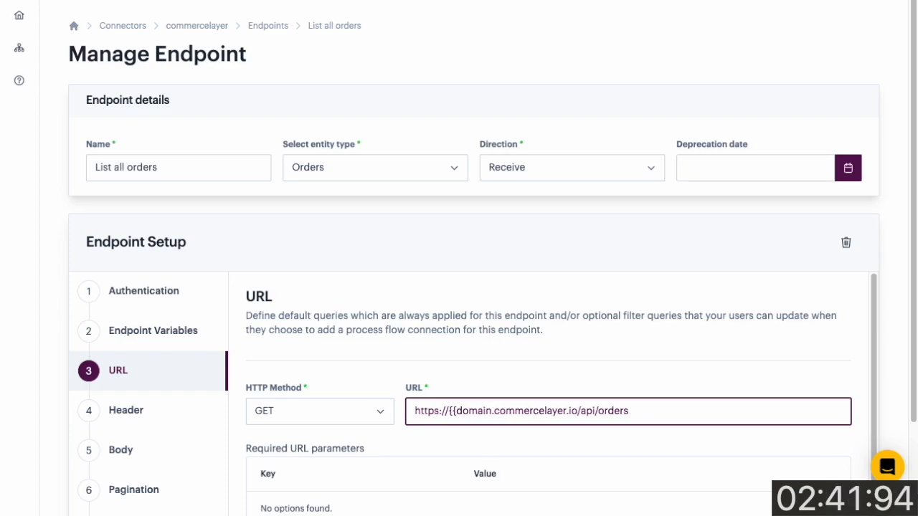
{"action": "type", "text": "}}"}
Use the example JSON response copied from the orders documentation as the endpoint's schema and save the endpoint
{"action": "scroll", "coordinate": [465, 400], "scroll_direction": "down", "scroll_amount": 2}
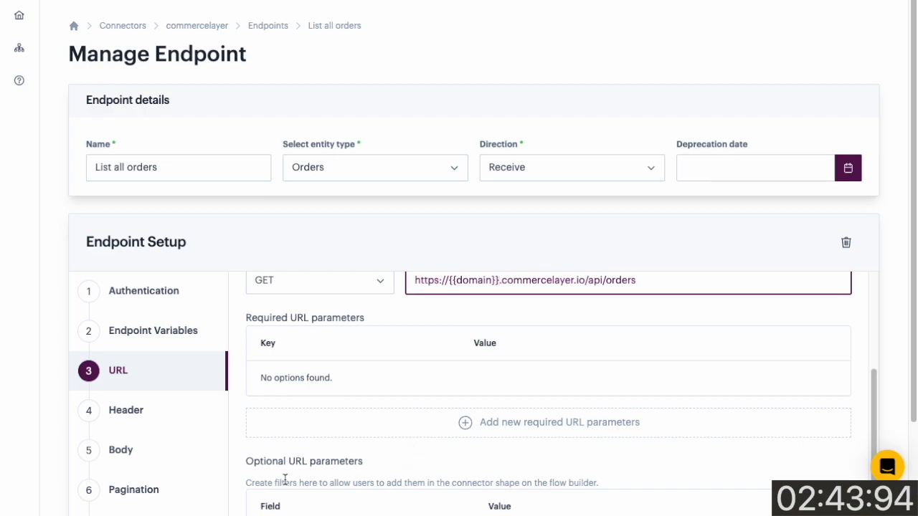
{"action": "scroll", "coordinate": [324, 475], "scroll_direction": "down", "scroll_amount": 3}
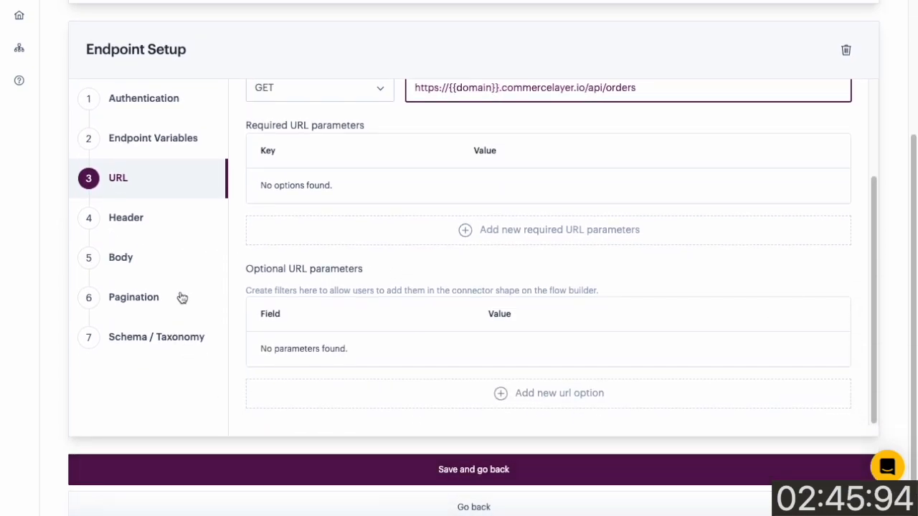
{"action": "left_click", "coordinate": [144, 341]}
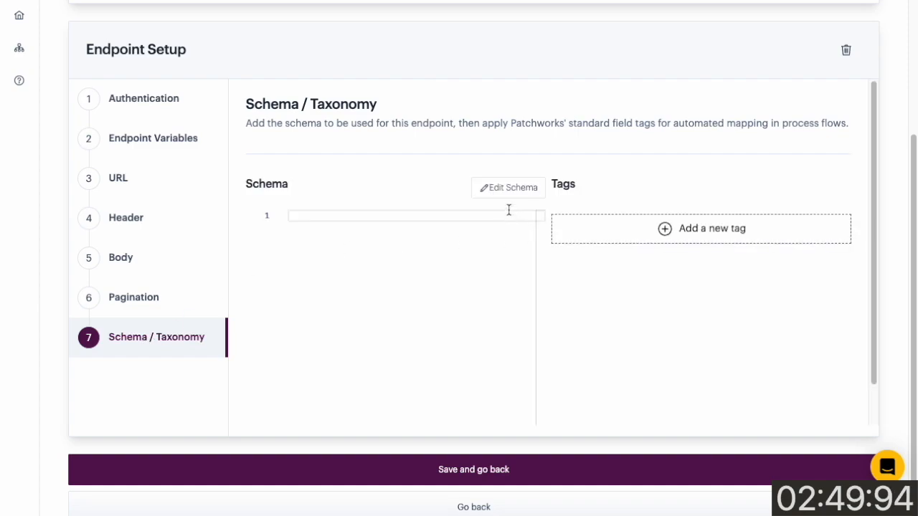
{"action": "left_click", "coordinate": [511, 190]}
{"action": "key", "text": "alt+Tab"}
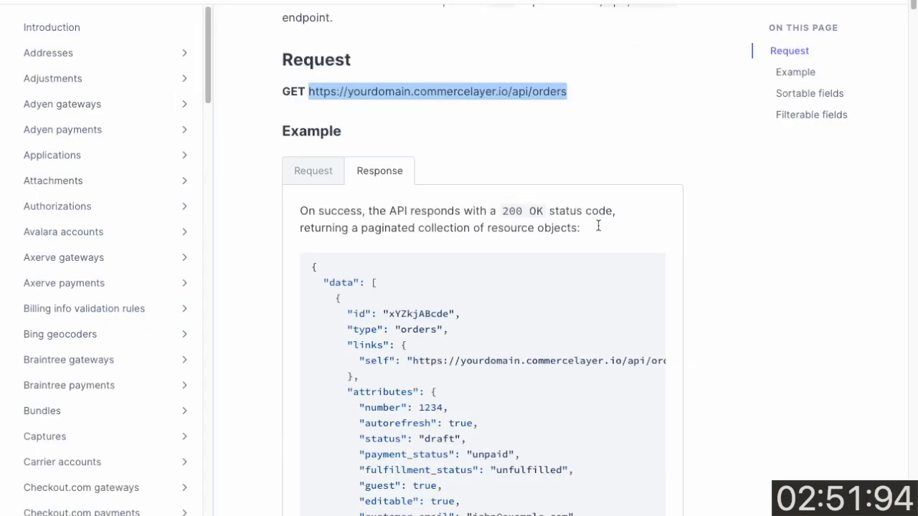
{"action": "left_click", "coordinate": [652, 266]}
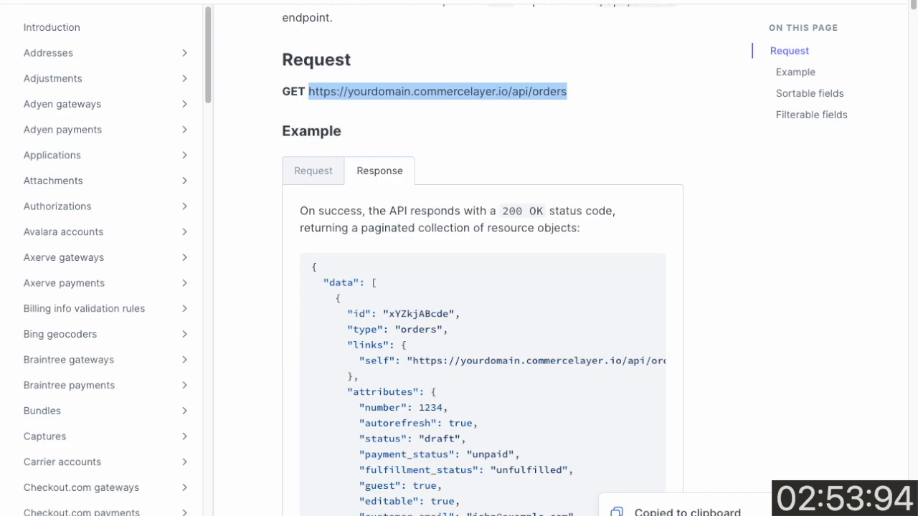
{"action": "key", "text": "alt+Tab"}
{"action": "left_click", "coordinate": [565, 134]}
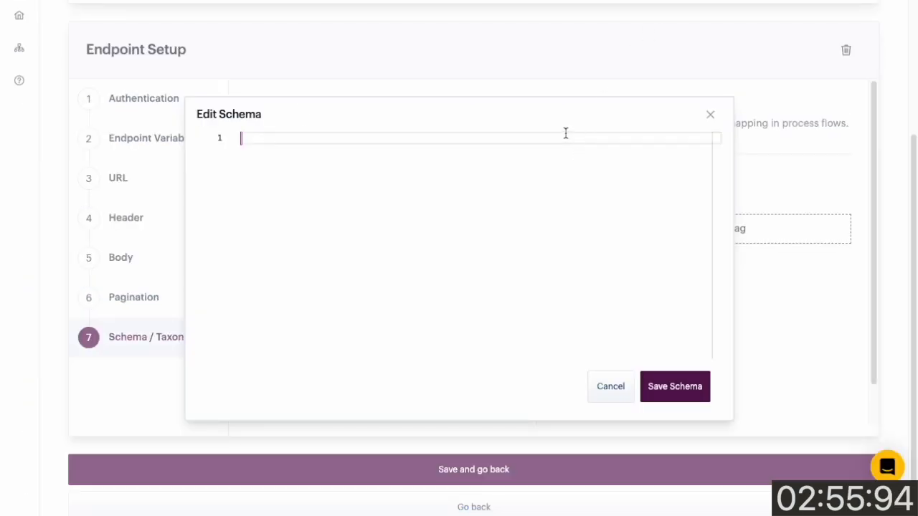
{"action": "key", "text": "ctrl+v"}
{"action": "left_click", "coordinate": [671, 415]}
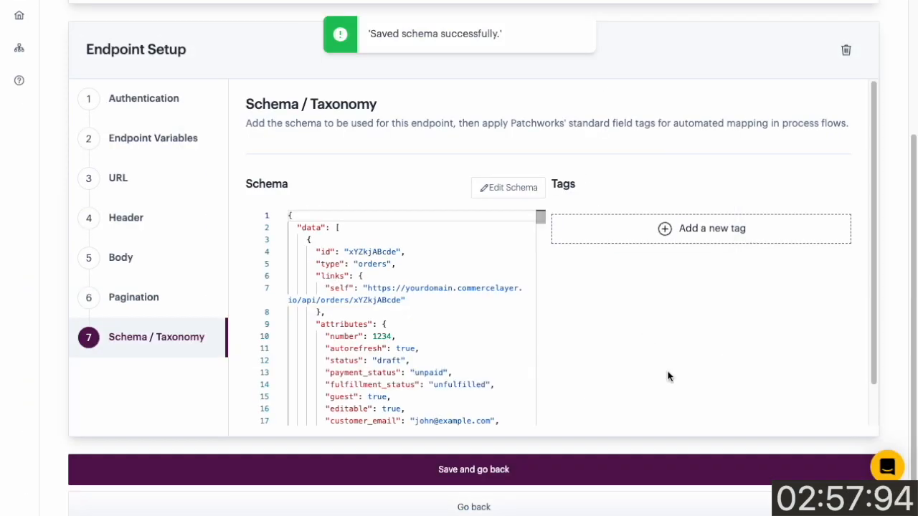
{"action": "left_click", "coordinate": [519, 470]}
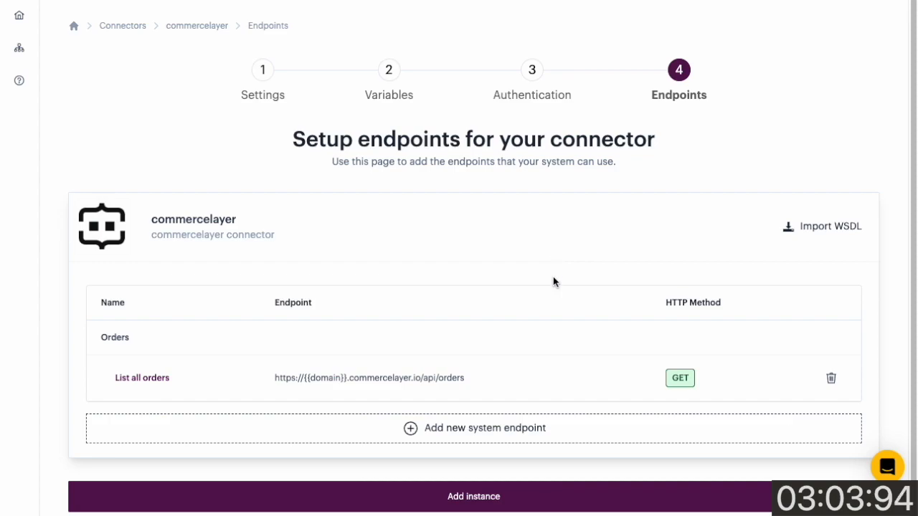
Add an instance named commercelayer test to the connector, keeping the default connector details and COMMERCELAYER AUTH as its authentication
{"action": "left_click", "coordinate": [535, 496]}
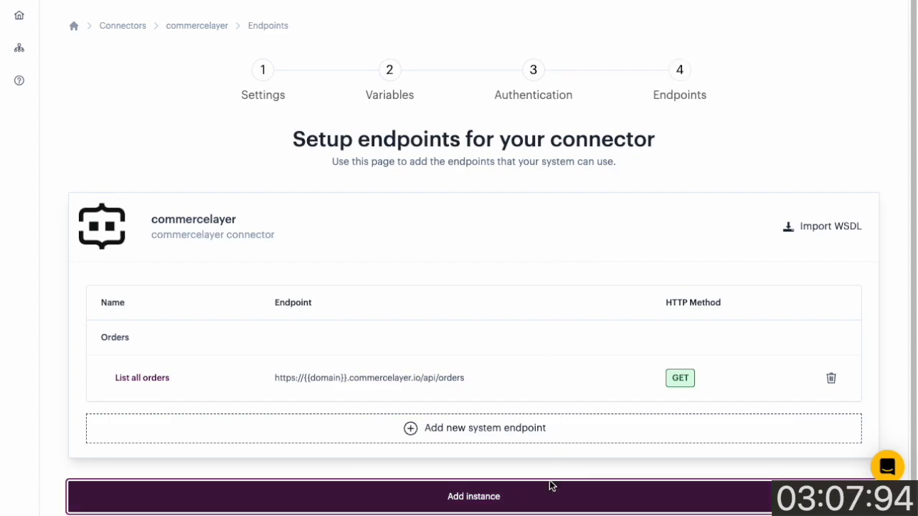
{"action": "left_click", "coordinate": [550, 488]}
{"action": "left_click", "coordinate": [445, 276]}
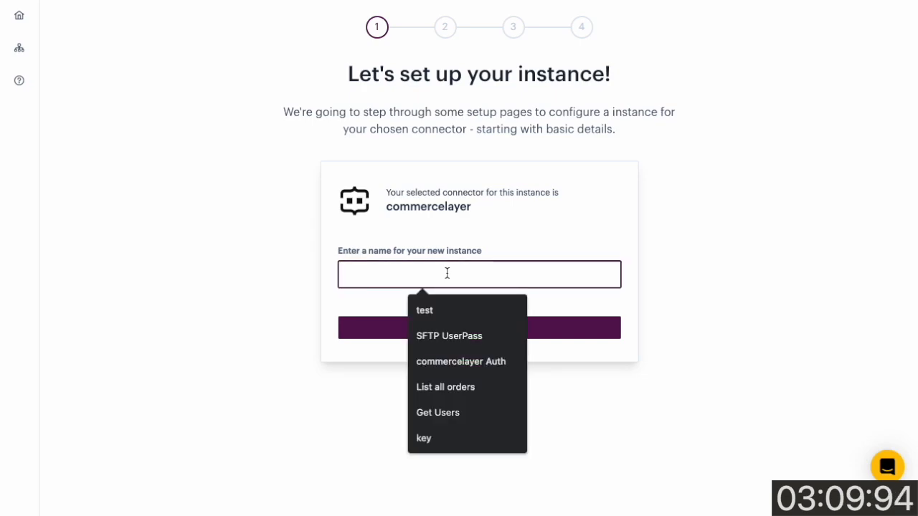
{"action": "type", "text": "commercelayer test"}
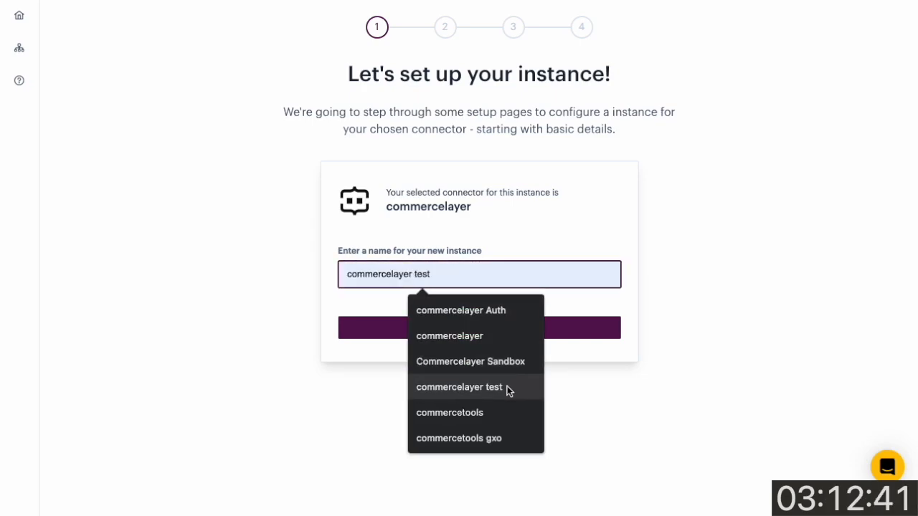
{"action": "left_click", "coordinate": [506, 387]}
{"action": "left_click", "coordinate": [465, 327]}
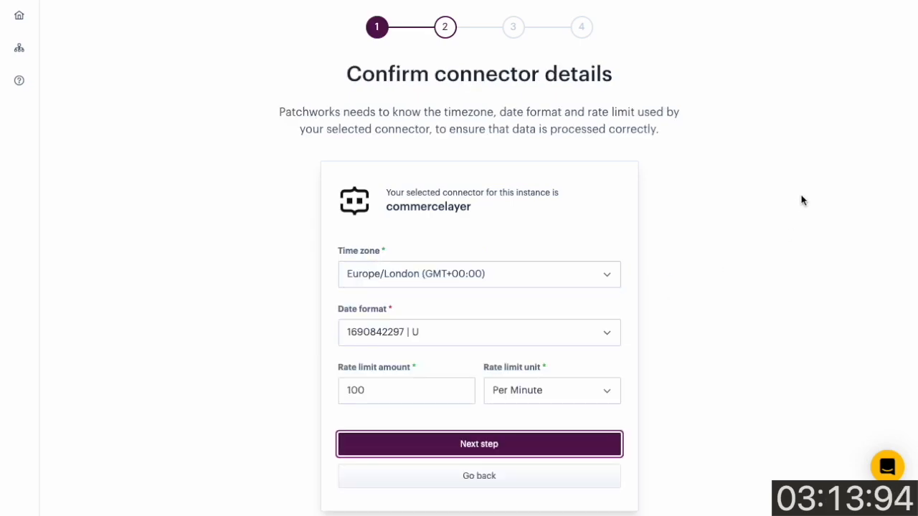
{"action": "left_click", "coordinate": [565, 450]}
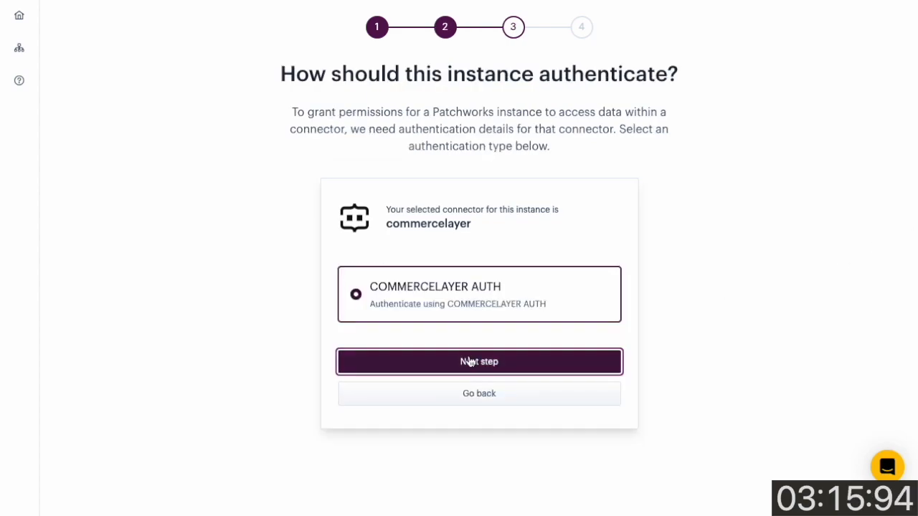
{"action": "left_click", "coordinate": [563, 366]}
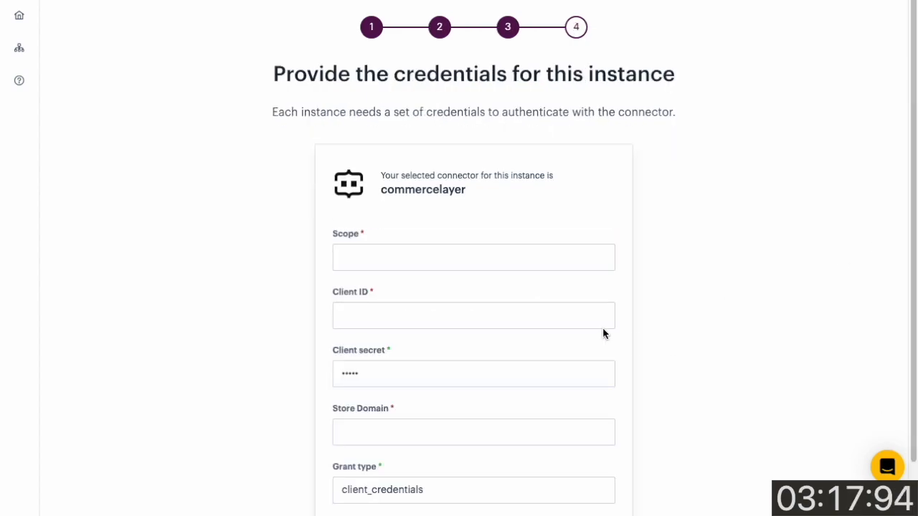
Set the scope in the instance's credentials to market:13664
{"action": "left_click", "coordinate": [444, 259]}
{"action": "key", "text": "ctrl+v"}
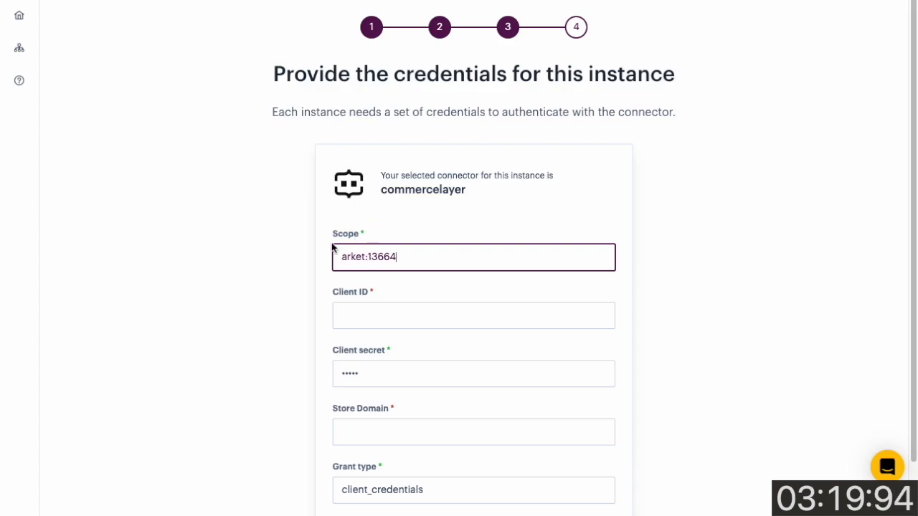
{"action": "left_click", "coordinate": [342, 260]}
{"action": "type", "text": "m"}
Copy the client ID and client secret from the other window into the matching credential fields of the instance
{"action": "key", "text": "super+Tab"}
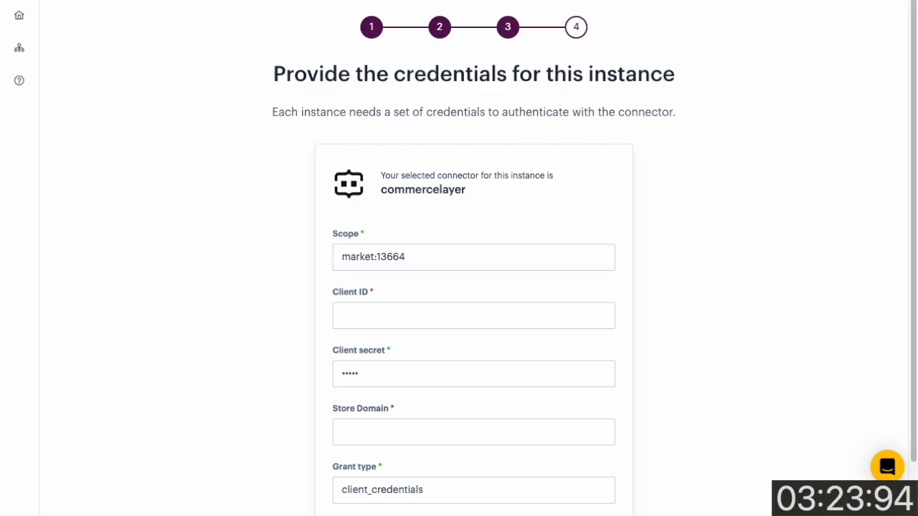
{"action": "key", "text": "super+Tab"}
{"action": "left_click", "coordinate": [412, 315]}
{"action": "key", "text": "ctrl+v"}
{"action": "key", "text": "super+Tab"}
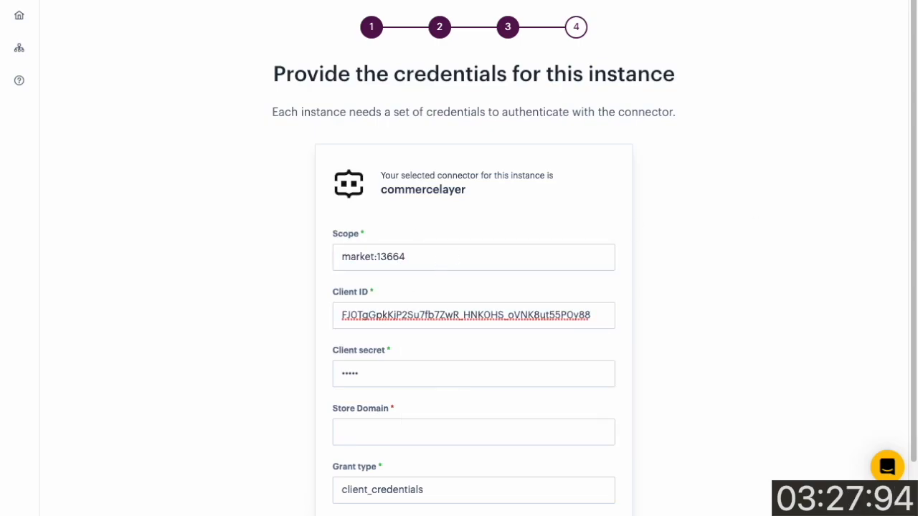
{"action": "key", "text": "super+Tab"}
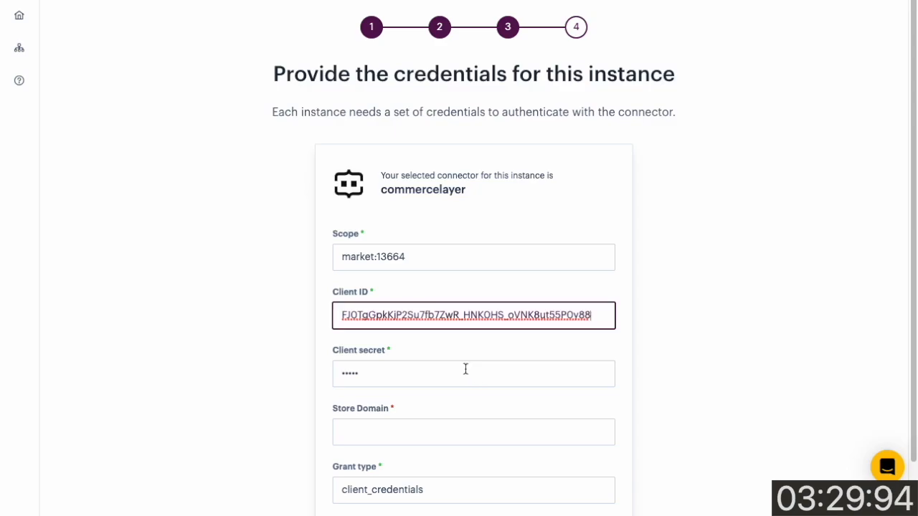
{"action": "key", "text": "Tab"}
{"action": "key", "text": "ctrl+v"}
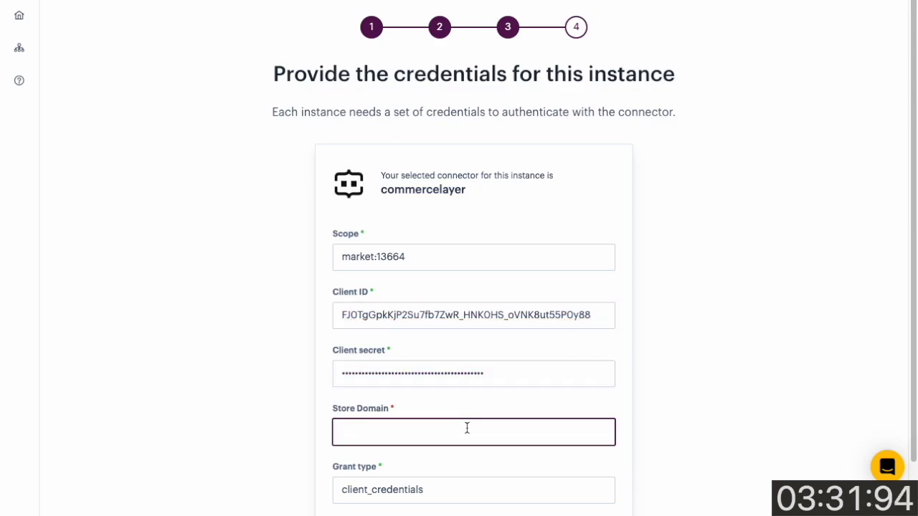
Set the store domain to patchworks and create the instance with the default grant type and token key
{"action": "type", "text": "patchworks"}
{"action": "scroll", "coordinate": [591, 414], "scroll_direction": "down", "scroll_amount": 2}
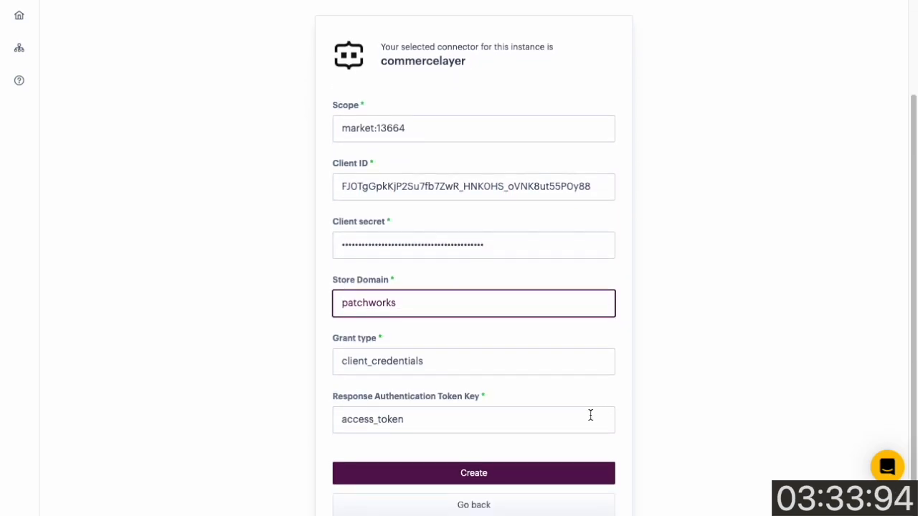
{"action": "left_click", "coordinate": [513, 476]}
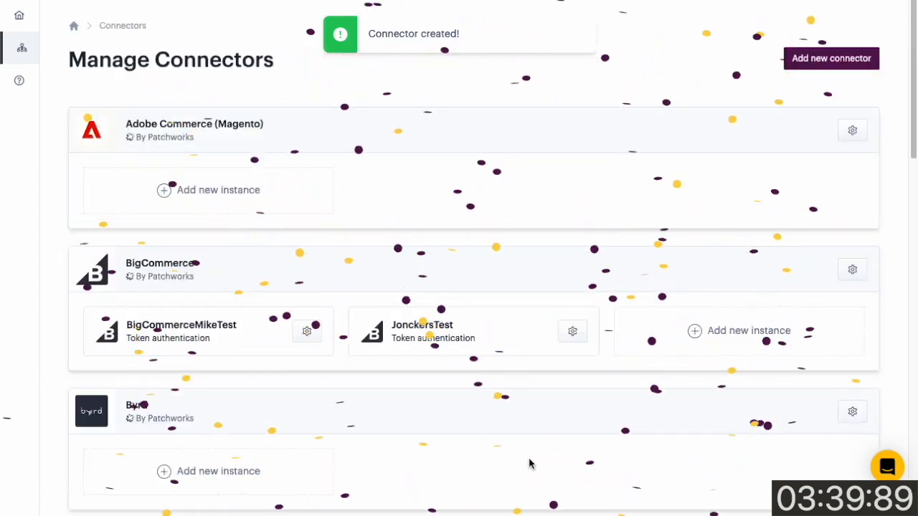
Go to the process flows and create a new flow named commerceLayer test
{"action": "scroll", "coordinate": [416, 470], "scroll_direction": "down", "scroll_amount": 4}
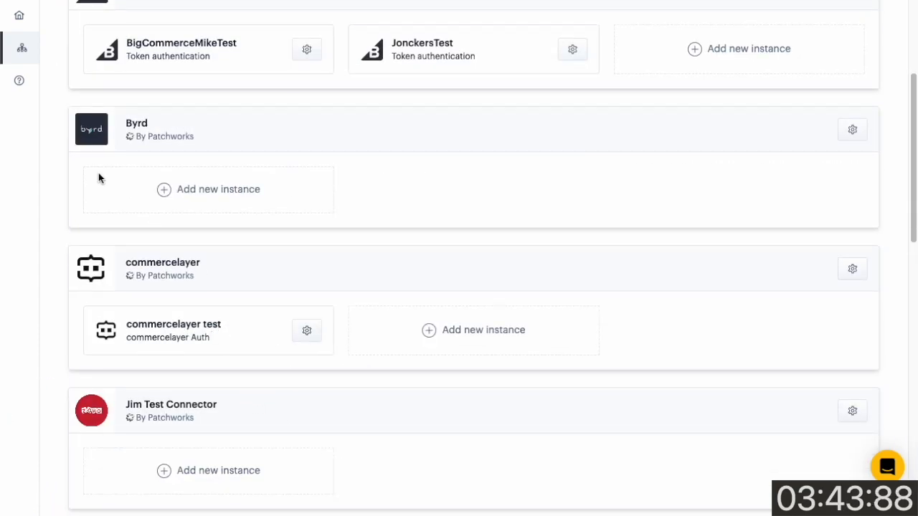
{"action": "mouse_move", "coordinate": [30, 57]}
{"action": "left_click", "coordinate": [67, 100]}
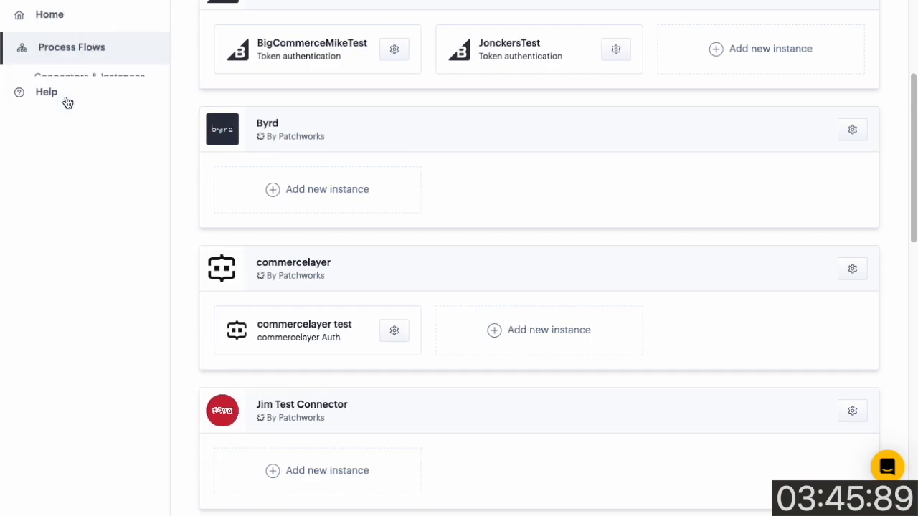
{"action": "left_click", "coordinate": [805, 94]}
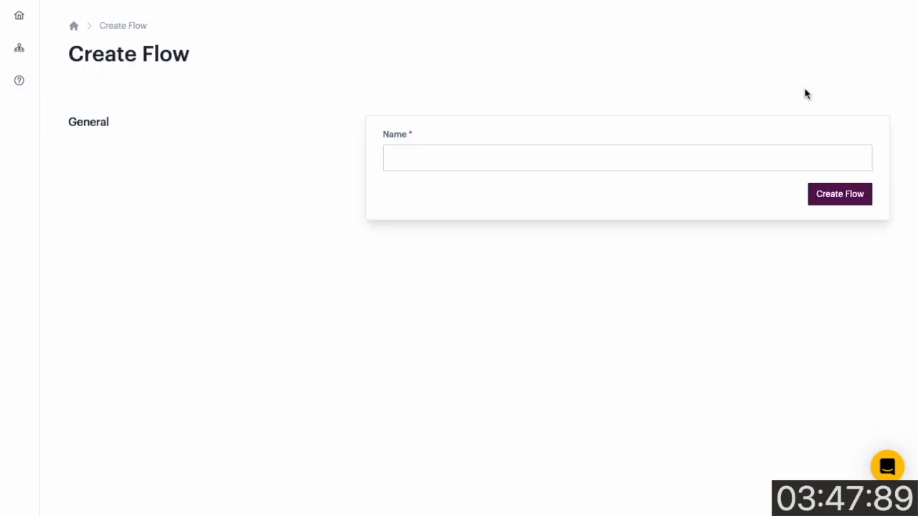
{"action": "left_click", "coordinate": [606, 147]}
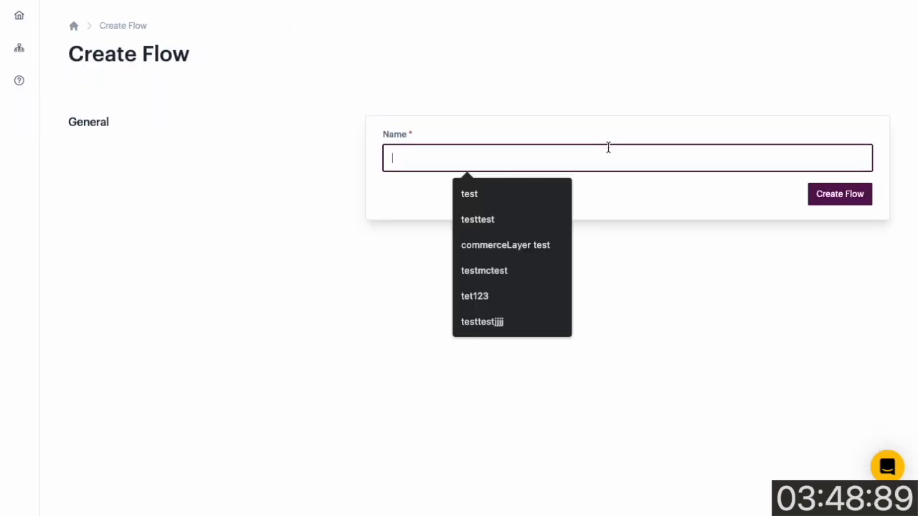
{"action": "left_click", "coordinate": [542, 246]}
{"action": "left_click", "coordinate": [848, 193]}
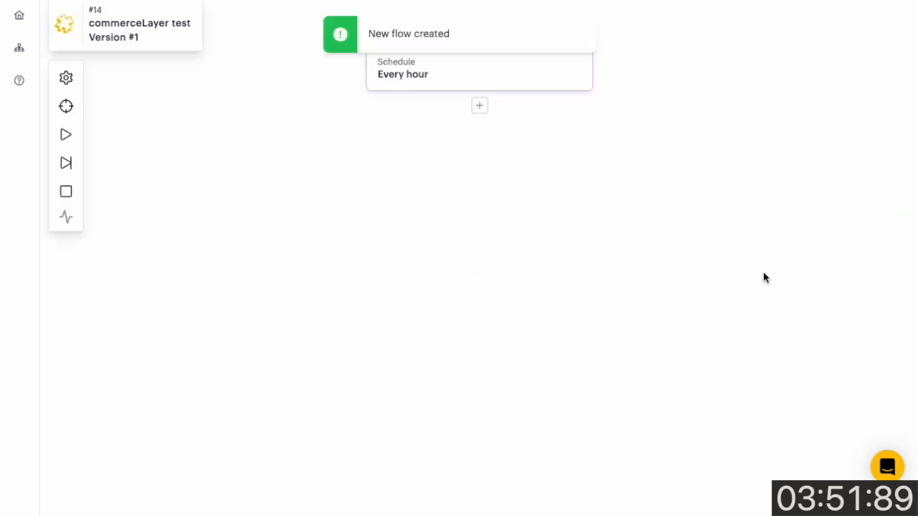
Add a connector shape below the trigger using the commercelayer test instance and its List all orders endpoint, and save it
{"action": "left_click", "coordinate": [480, 107]}
{"action": "left_click", "coordinate": [508, 184]}
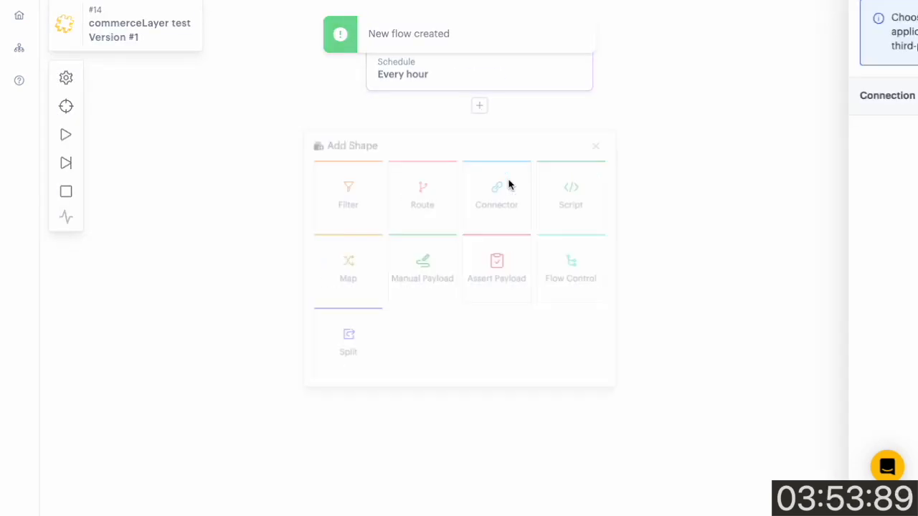
{"action": "left_click", "coordinate": [680, 159]}
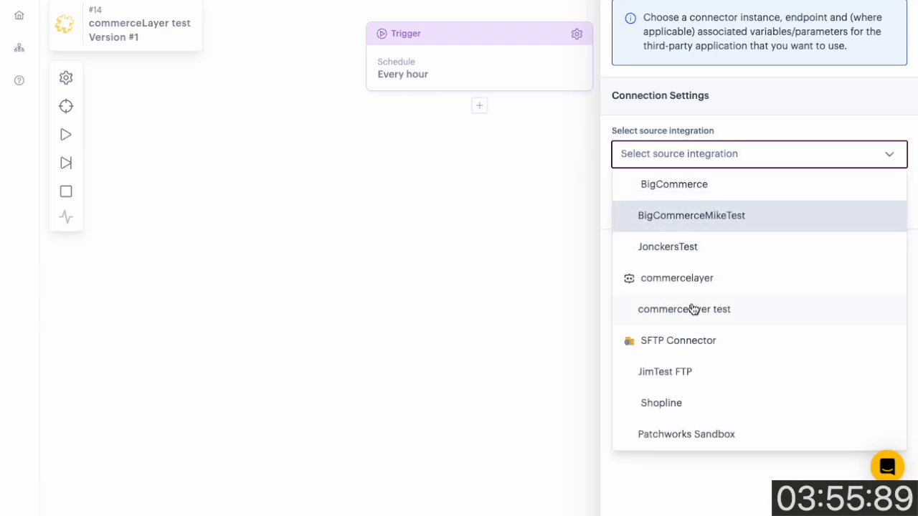
{"action": "left_click", "coordinate": [693, 309]}
{"action": "left_click", "coordinate": [712, 207]}
{"action": "left_click", "coordinate": [721, 266]}
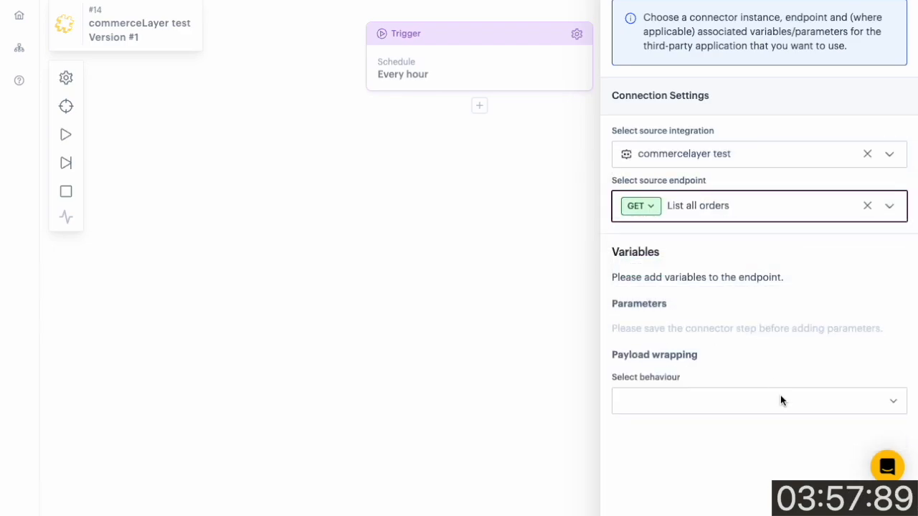
{"action": "left_click", "coordinate": [881, 501]}
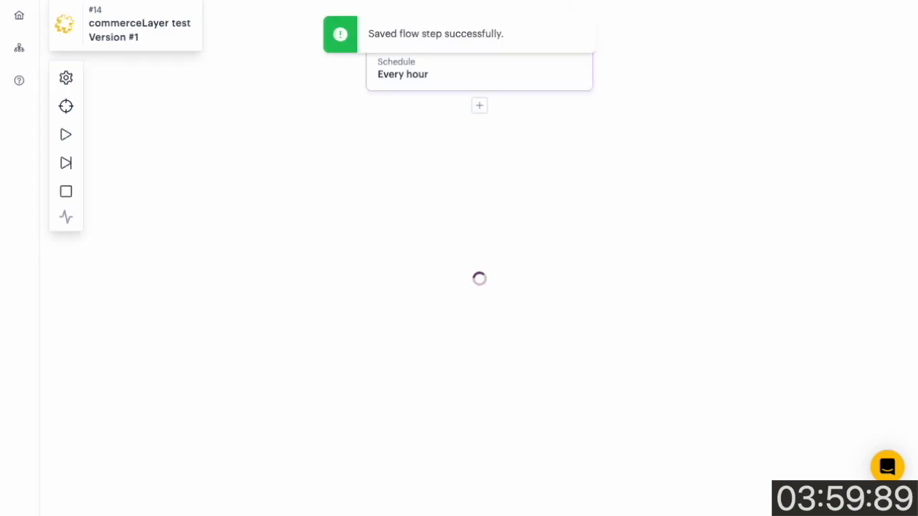
Run the flow and examine the payload returned by the List all orders connection
{"action": "mouse_move", "coordinate": [38, 148]}
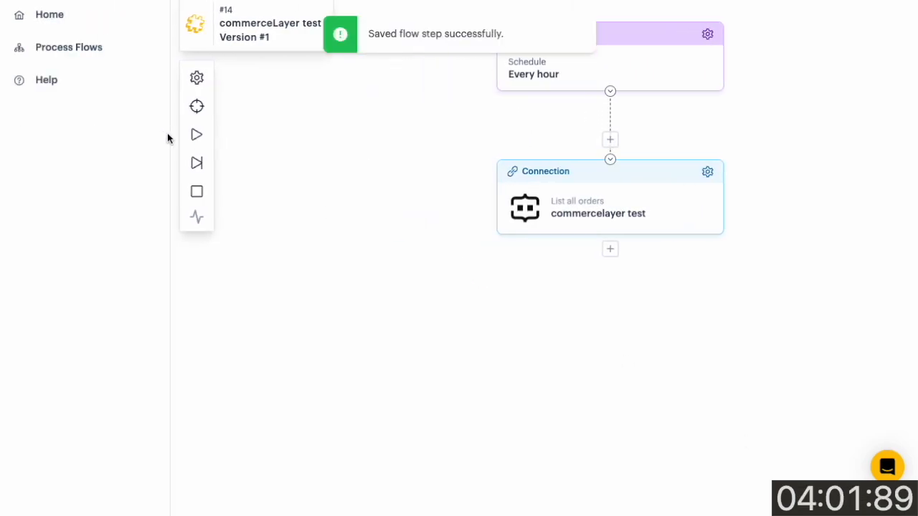
{"action": "left_click", "coordinate": [66, 134]}
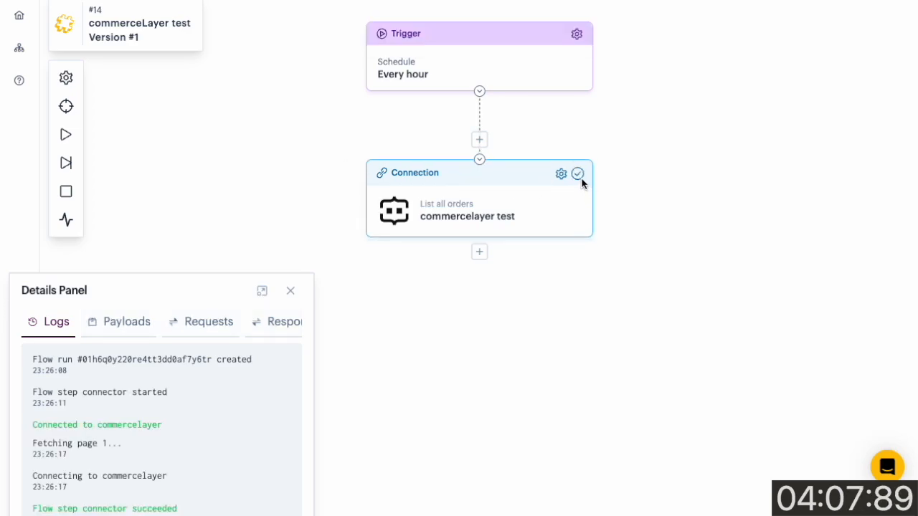
{"action": "left_click", "coordinate": [104, 330]}
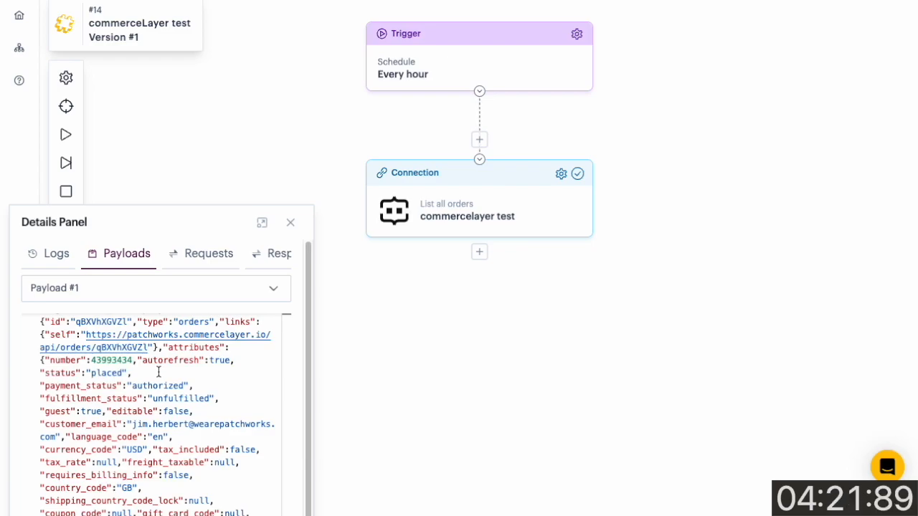
Open the selection of shapes to add below the List all orders connection
{"action": "left_click", "coordinate": [479, 251]}
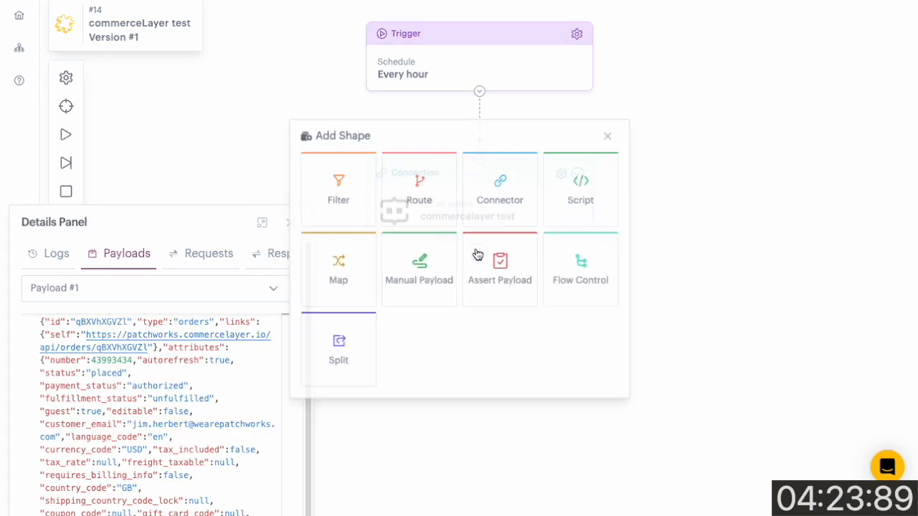